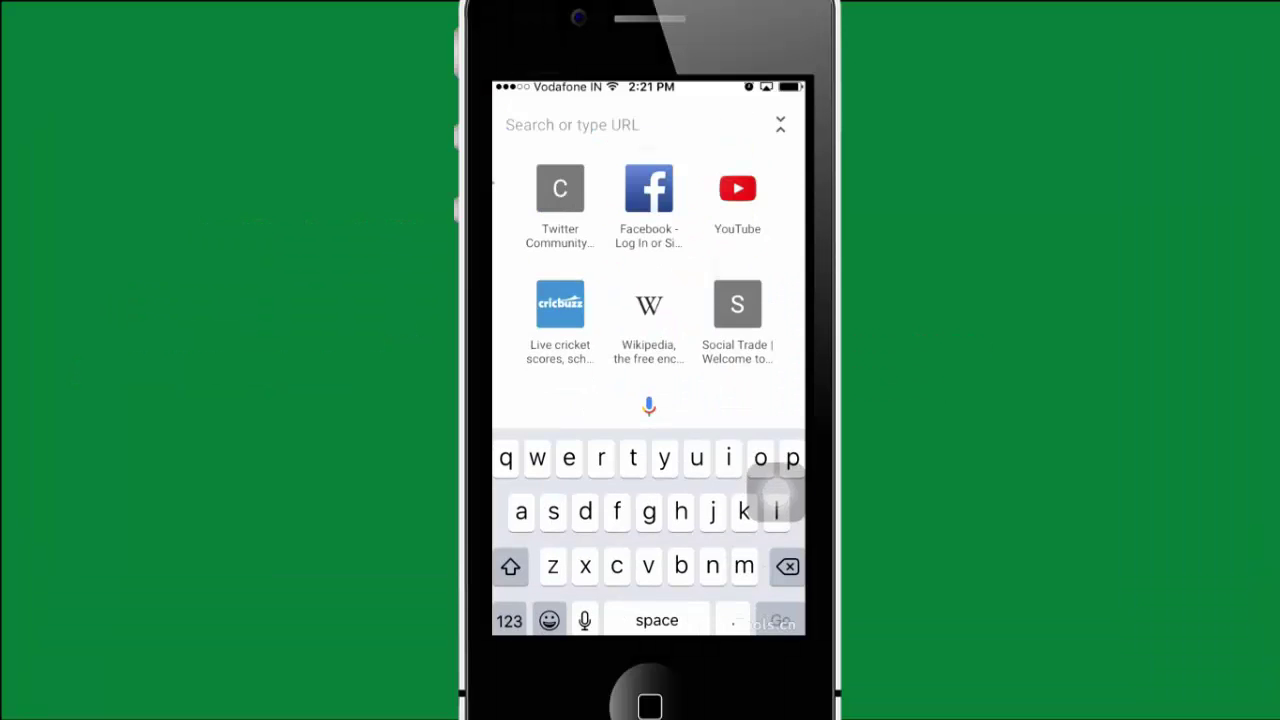
# - Search the web for today's fitness and examine the mobile results for pages carrying the AMP label
pyautogui.write('togays')
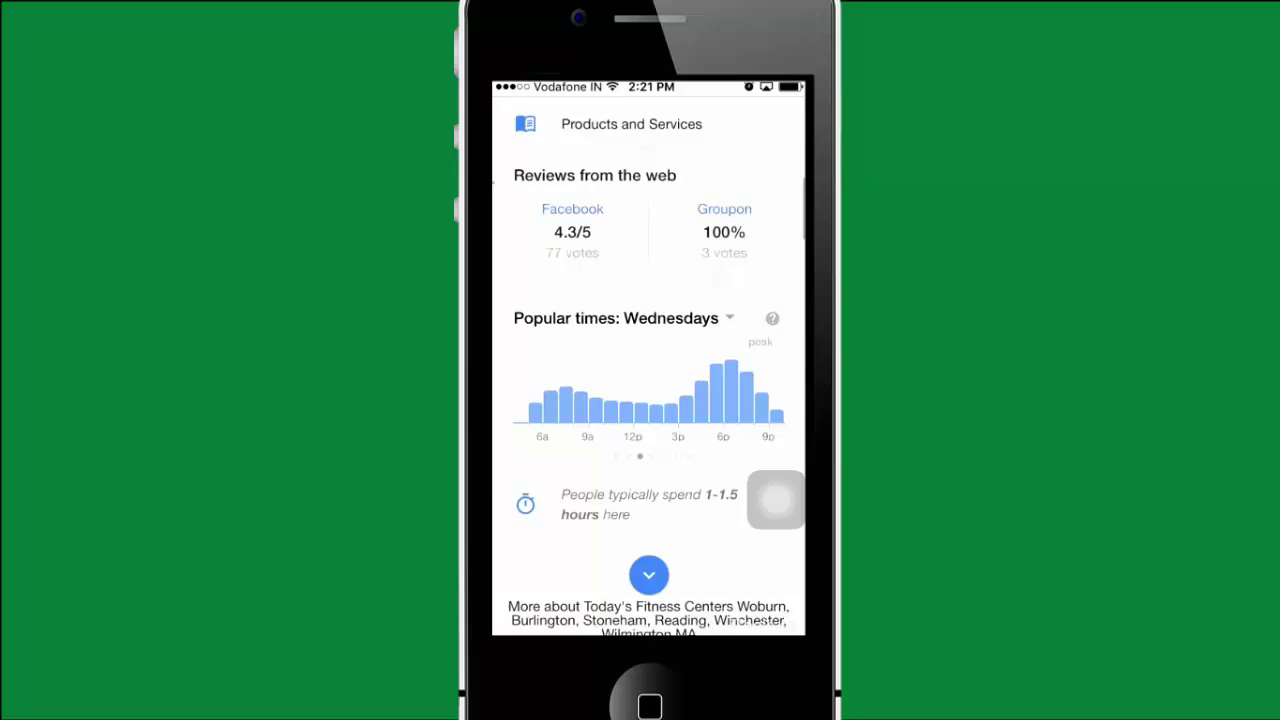
pyautogui.scroll(-10, 648, 390)
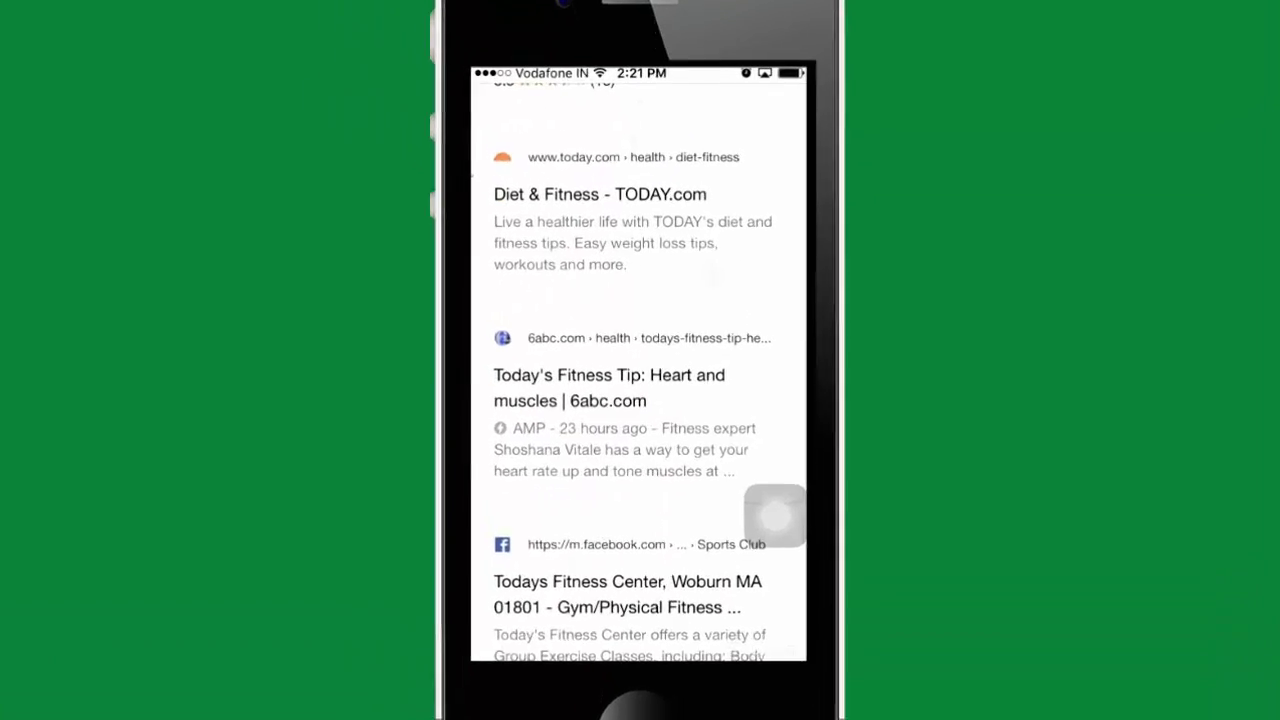
pyautogui.scroll(-3, 648, 390)
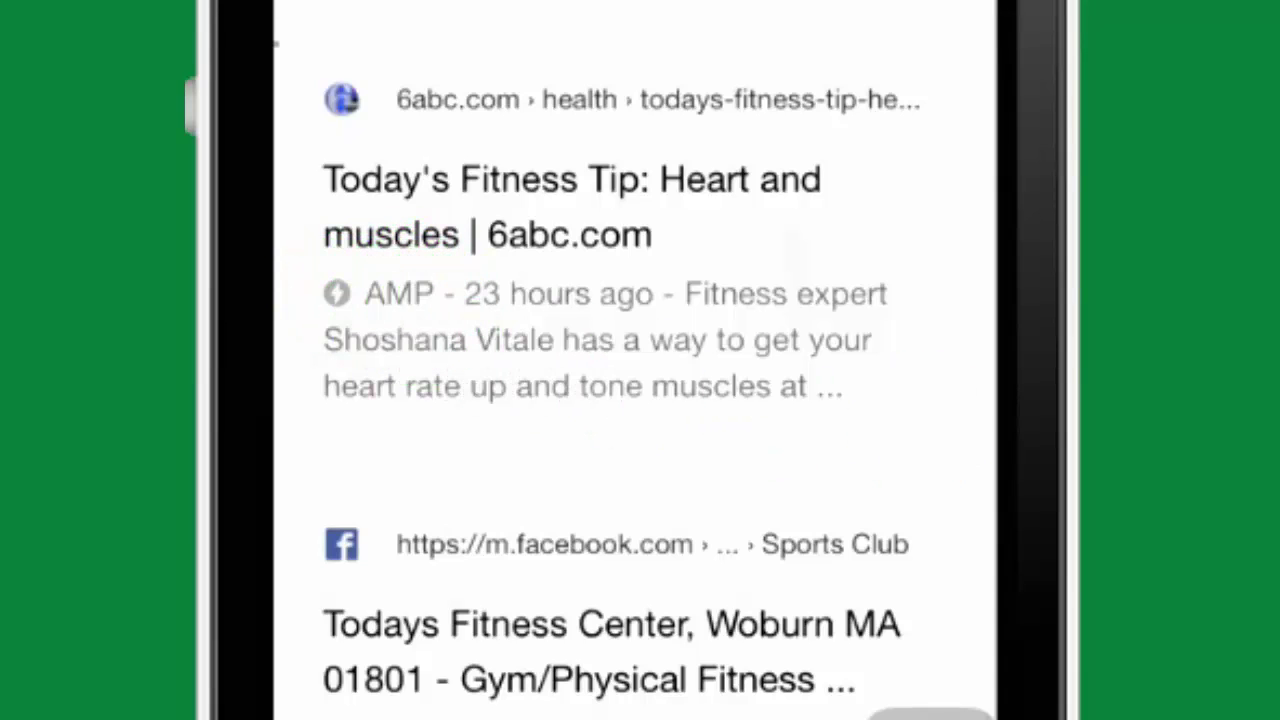
pyautogui.scroll(-10, 640, 360)
pyautogui.scroll(-5, 640, 360)
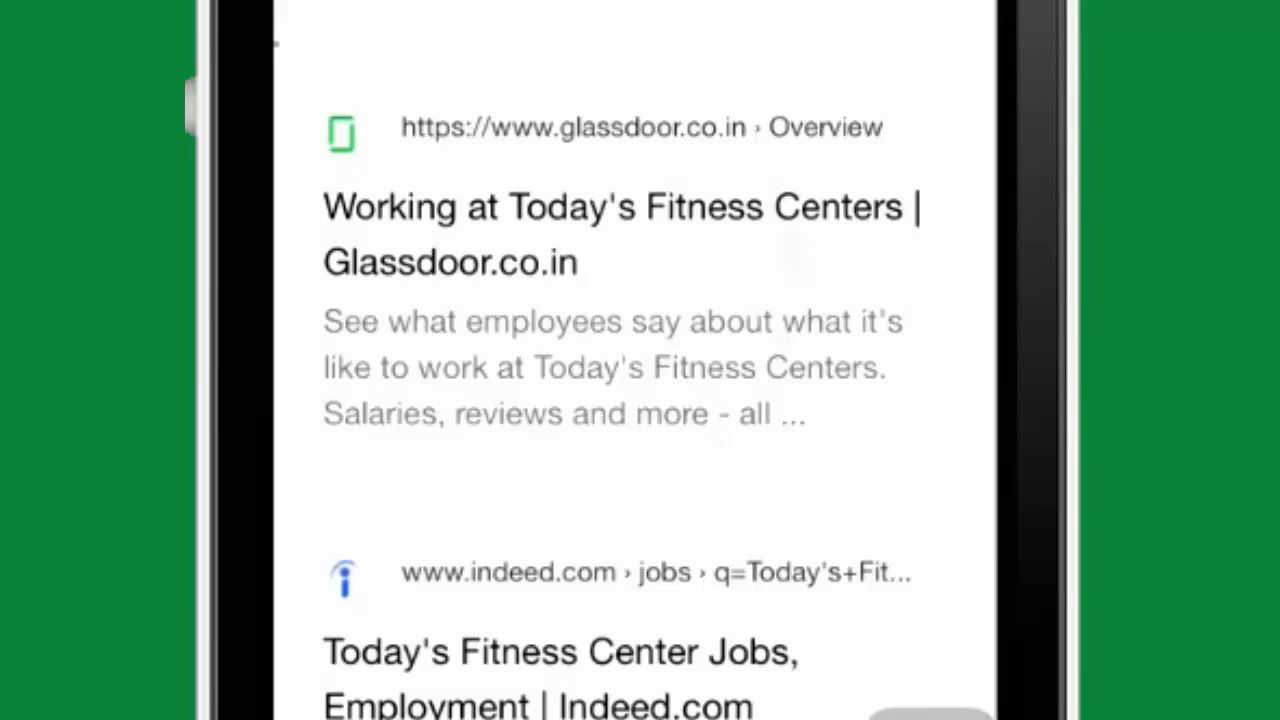
pyautogui.scroll(-10, 640, 360)
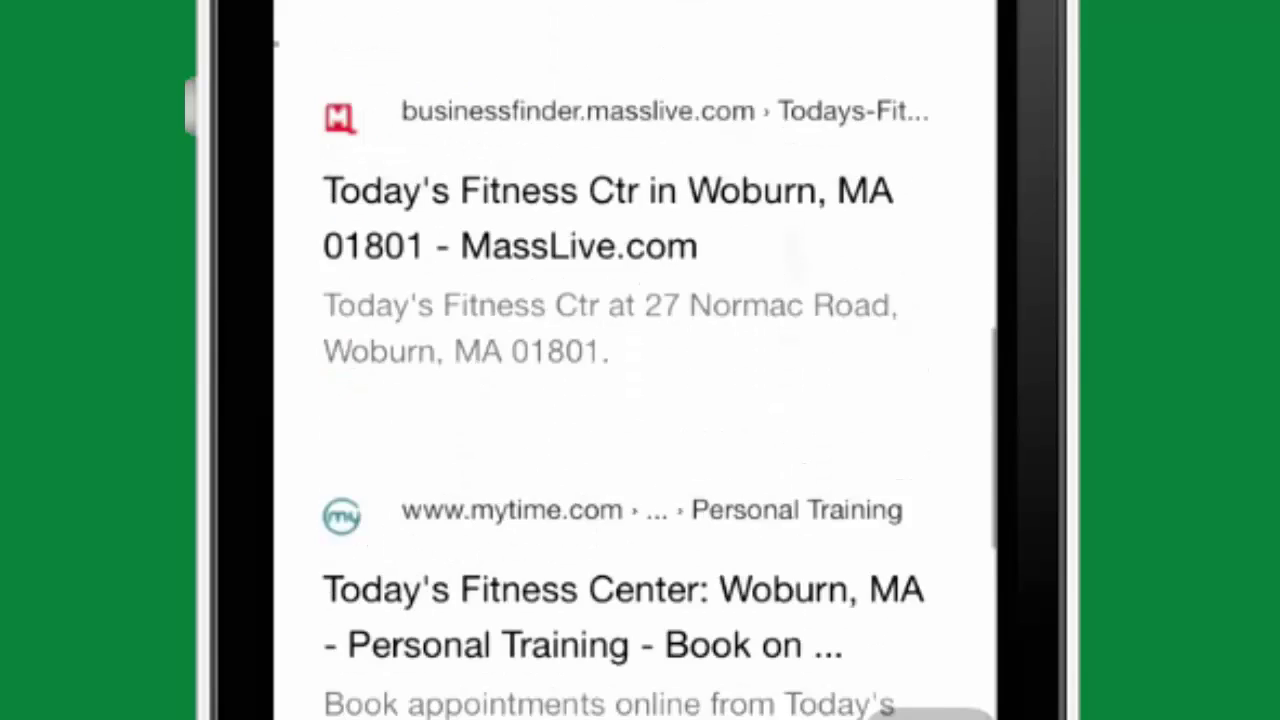
pyautogui.scroll(-10, 640, 360)
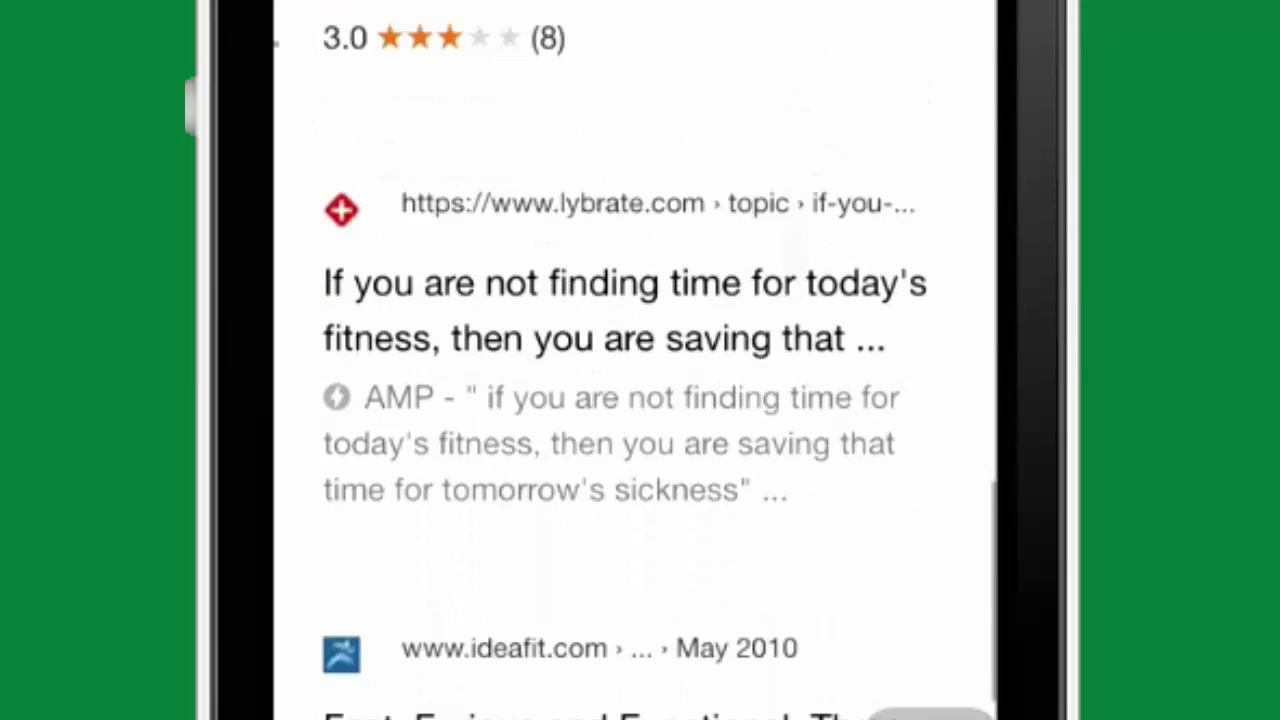
pyautogui.scroll(-2, 640, 360)
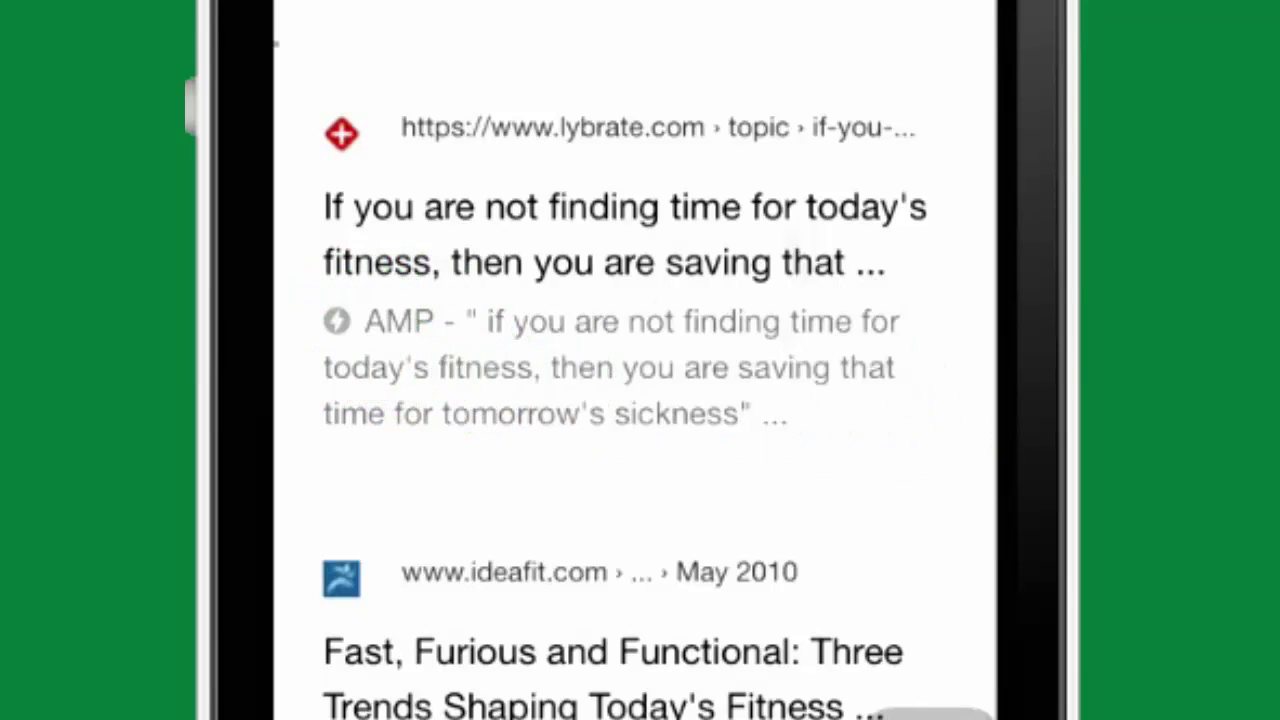
pyautogui.scroll(-15, 640, 360)
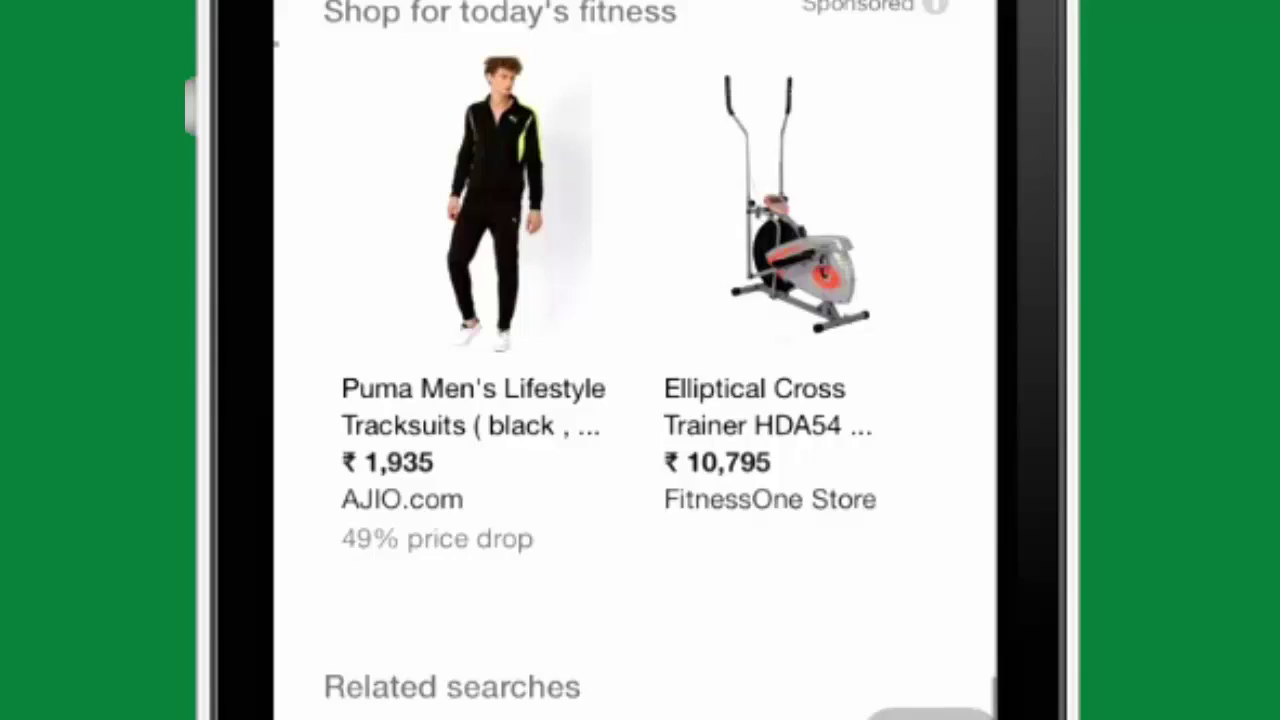
pyautogui.scroll(-10, 635, 400)
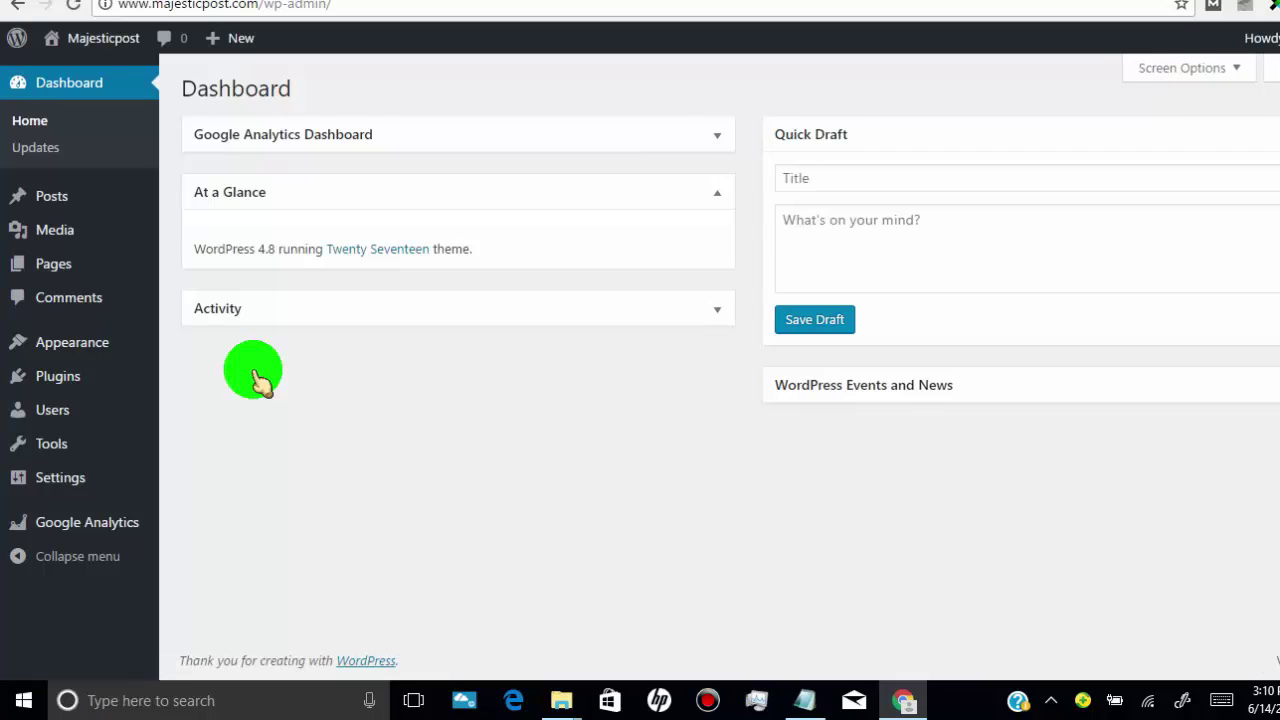
# - Switch to the WordPress dashboard and search for new plugins with the keyword "amp"
pyautogui.moveTo(50, 382)
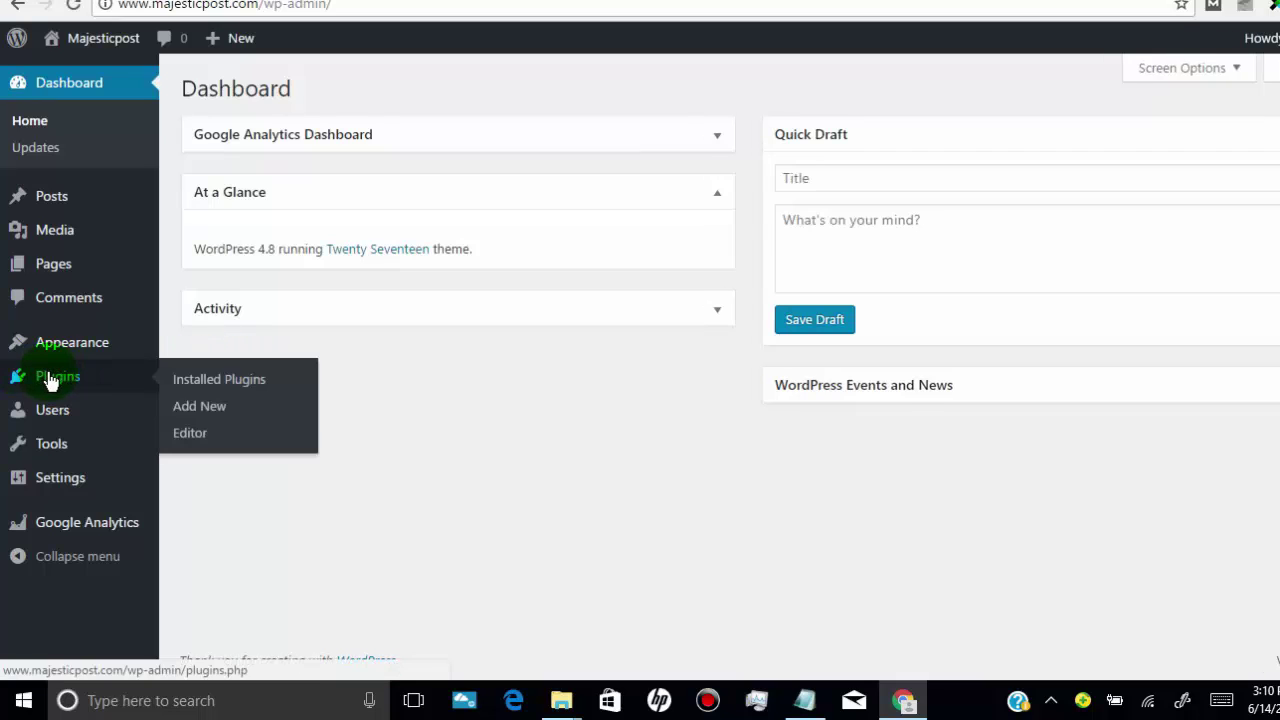
pyautogui.click(205, 408)
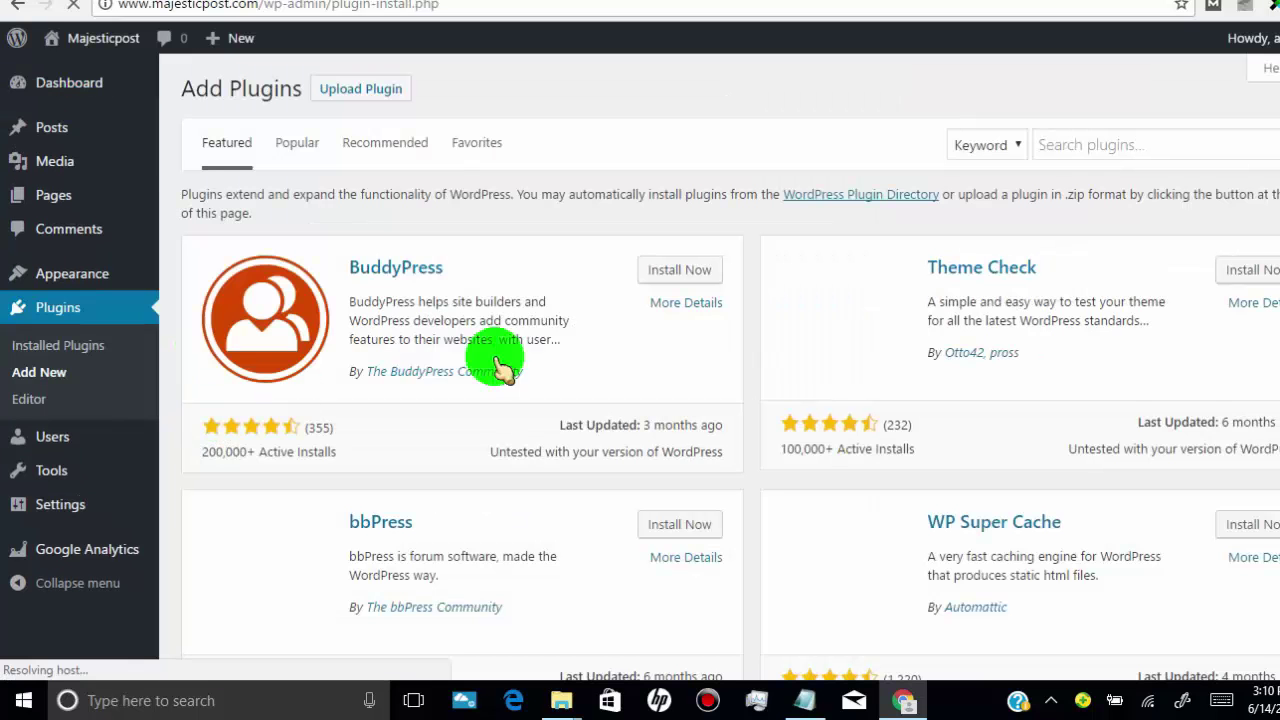
pyautogui.click(1113, 149)
pyautogui.write('amp')
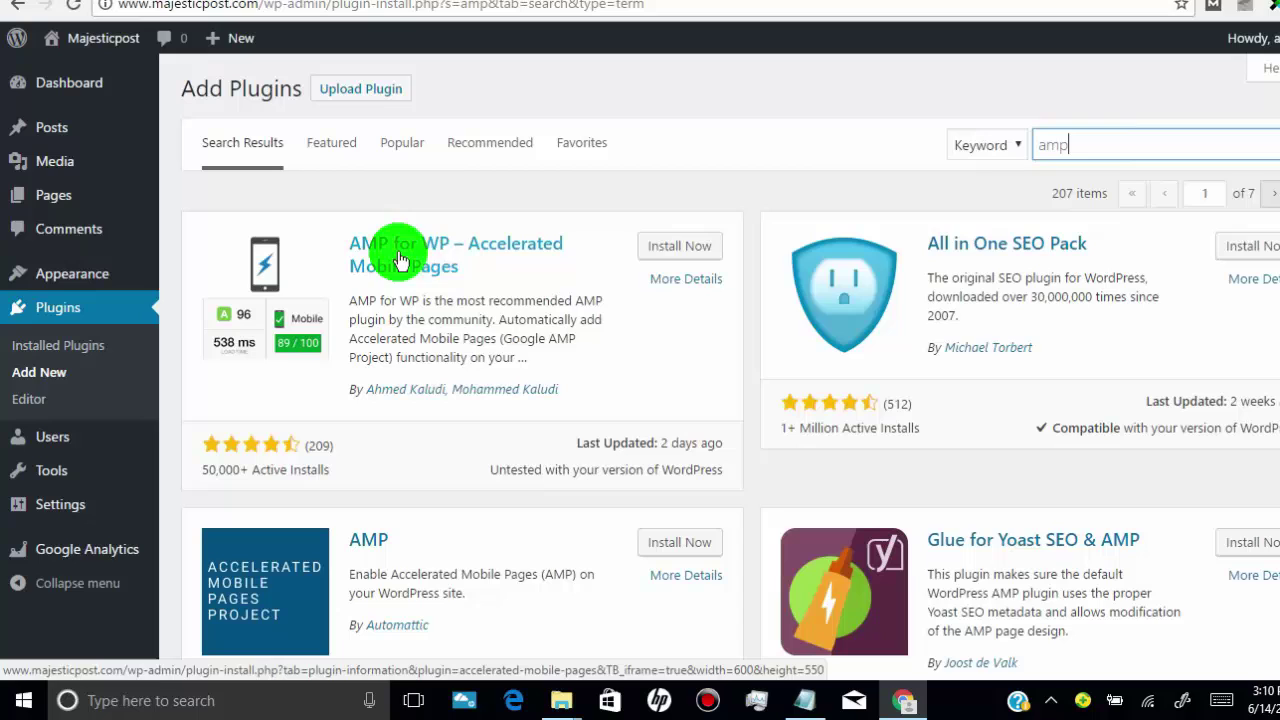
# - Install and activate AMP for WP – Accelerated Mobile Pages together with its required AMP plugin by Automattic
pyautogui.click(676, 250)
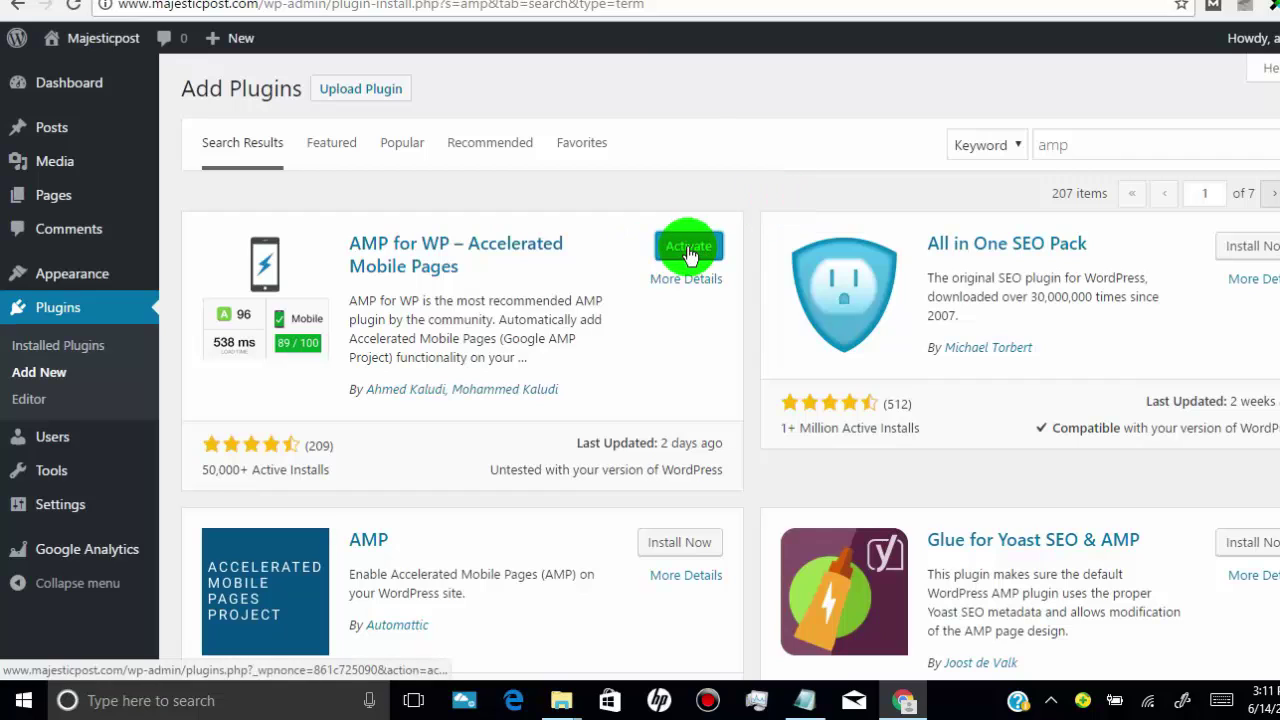
pyautogui.click(689, 250)
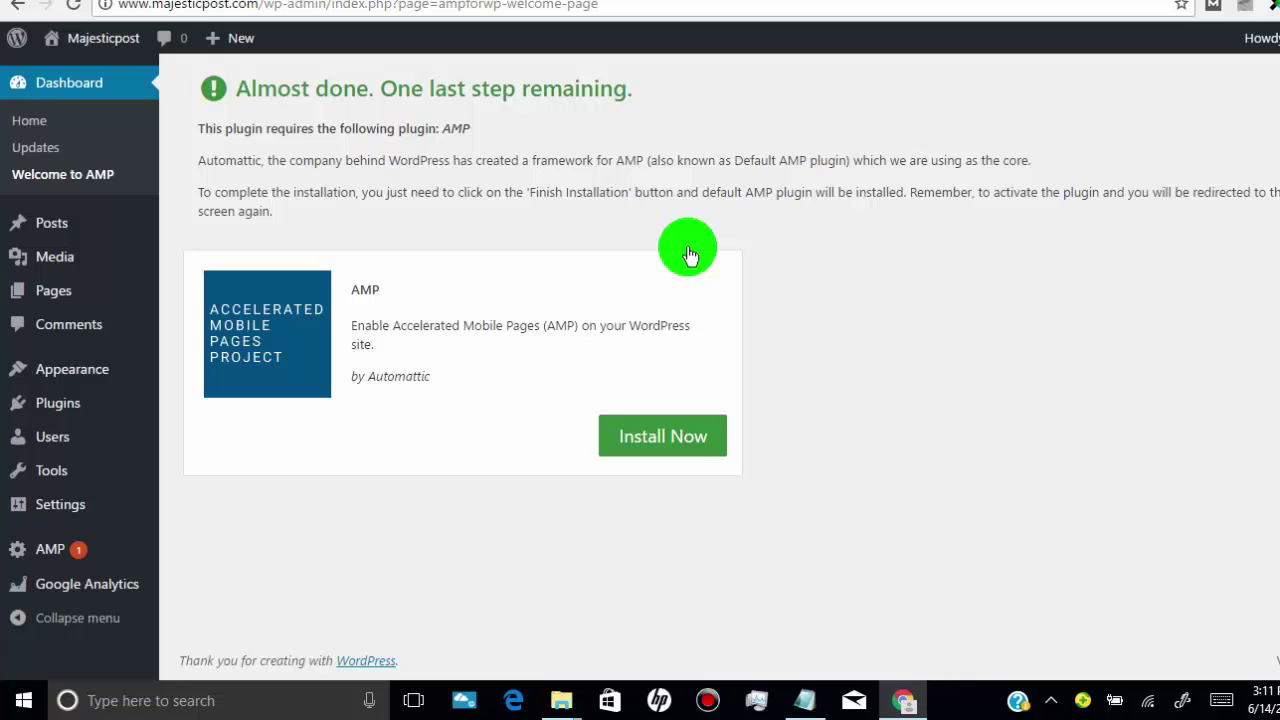
pyautogui.click(690, 454)
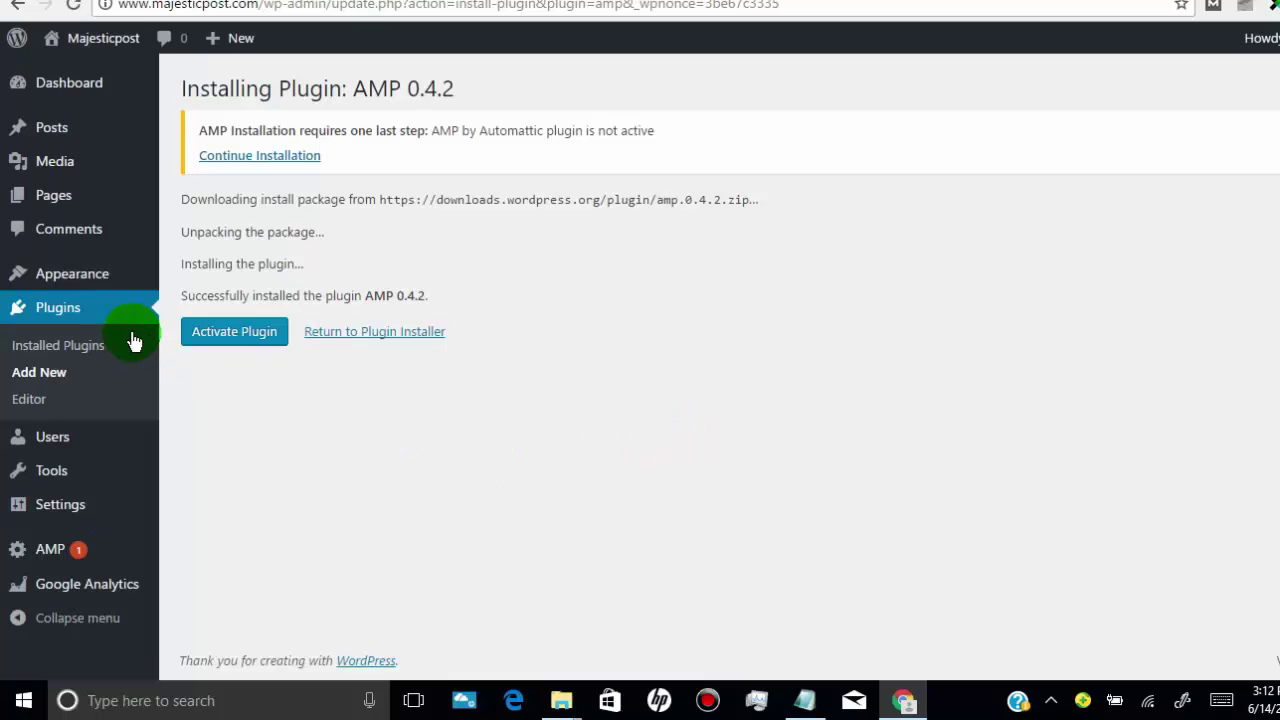
pyautogui.click(250, 336)
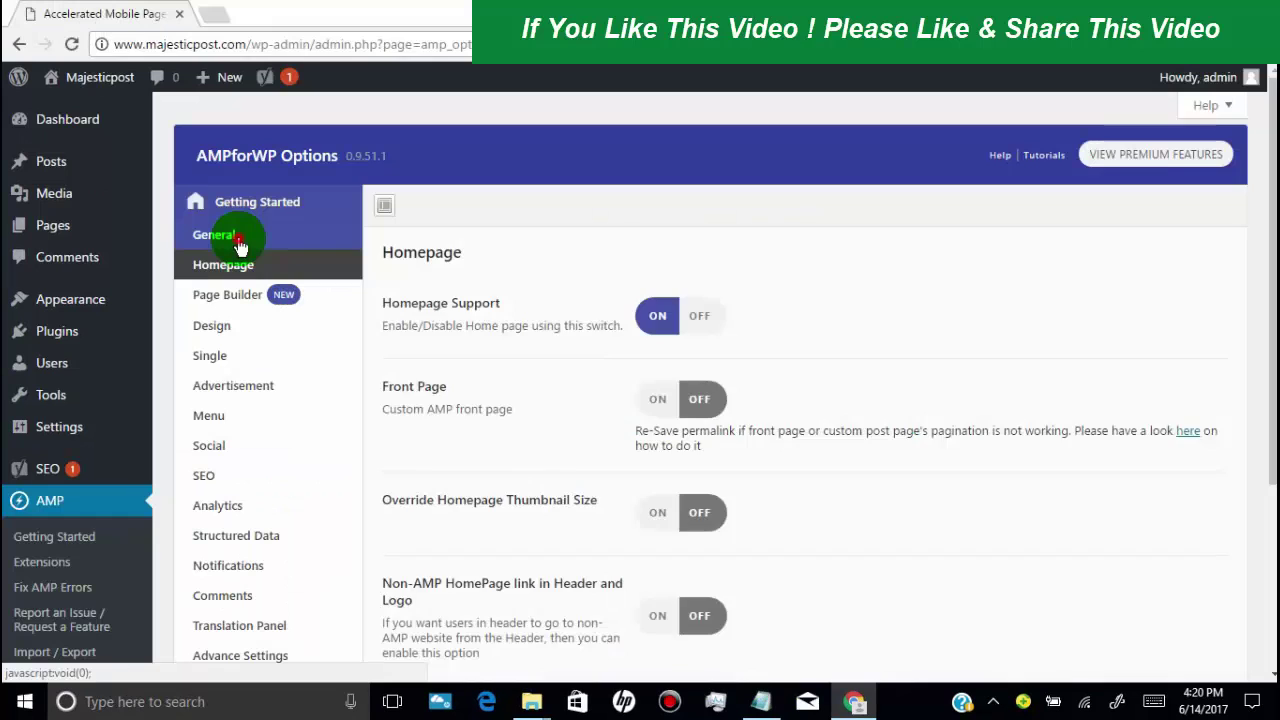
# - Review the General section of the AMPforWP options, including AMP on Pages, and save its settings
pyautogui.click(232, 238)
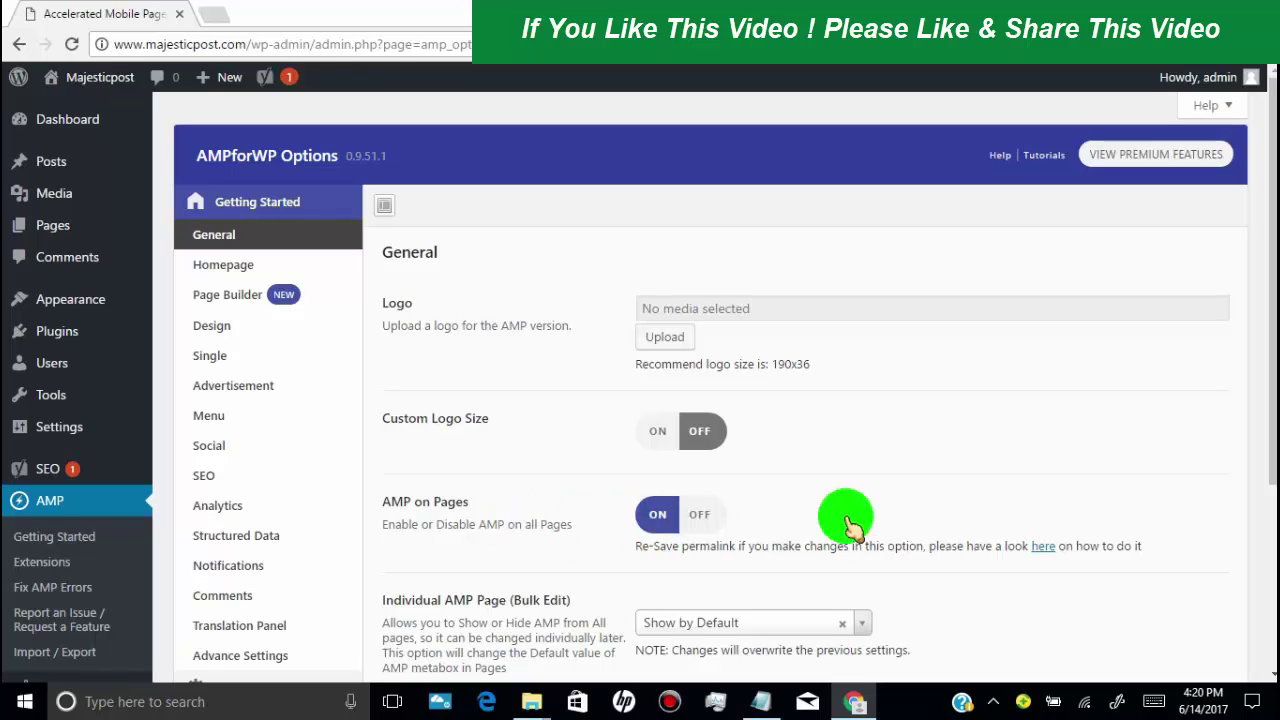
pyautogui.scroll(-1, 1272, 300)
pyautogui.scroll(-3, 720, 380)
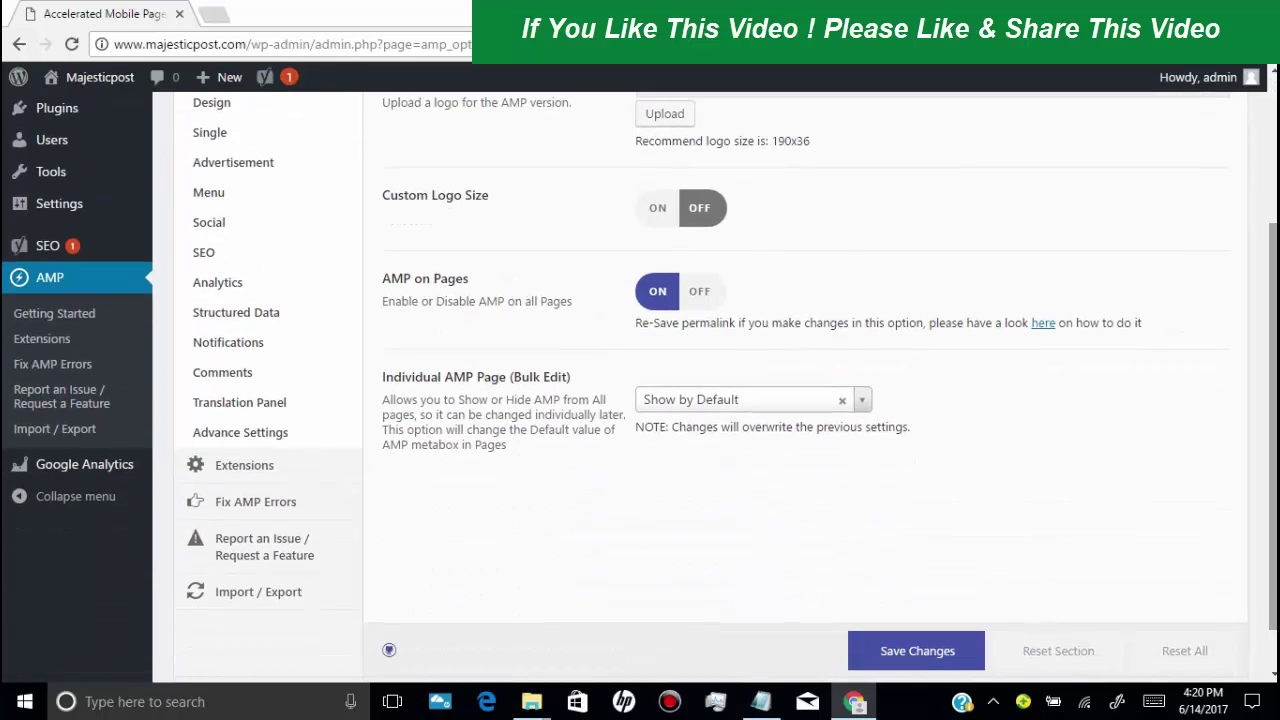
pyautogui.click(931, 655)
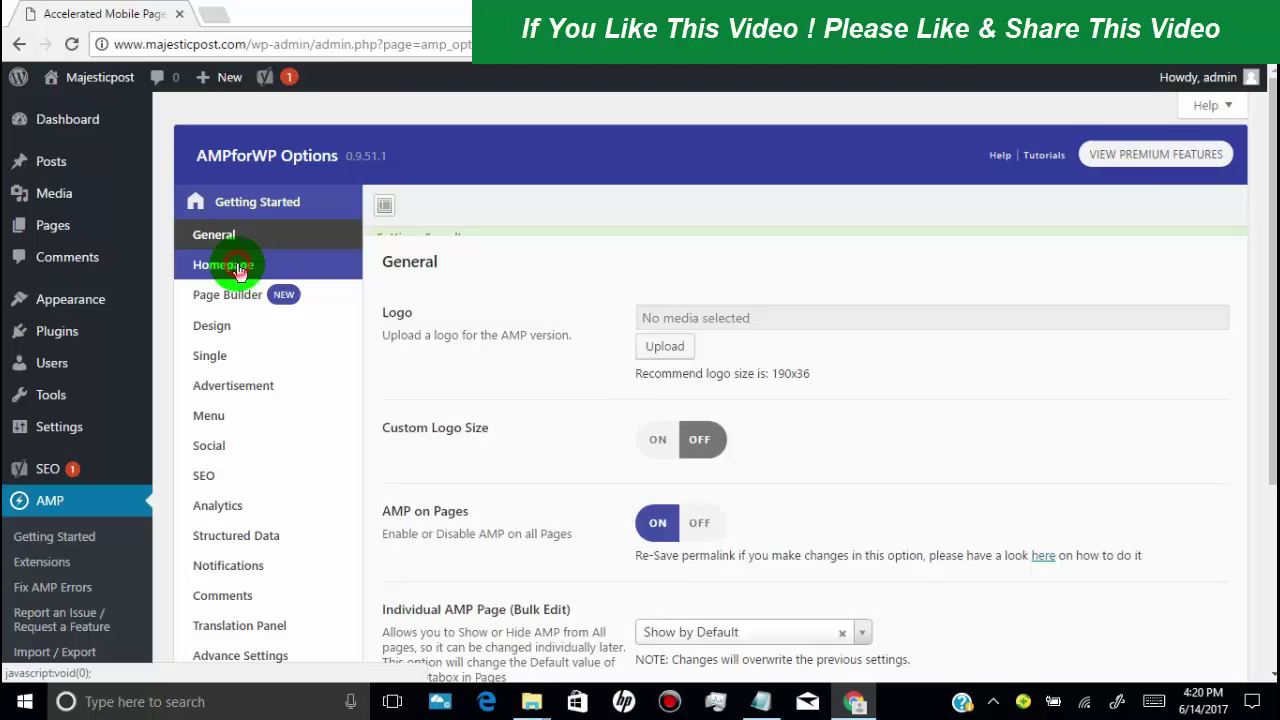
# - Enable the custom AMP front page in the Homepage options, select the page "hello" for it, and save the changes
pyautogui.click(238, 270)
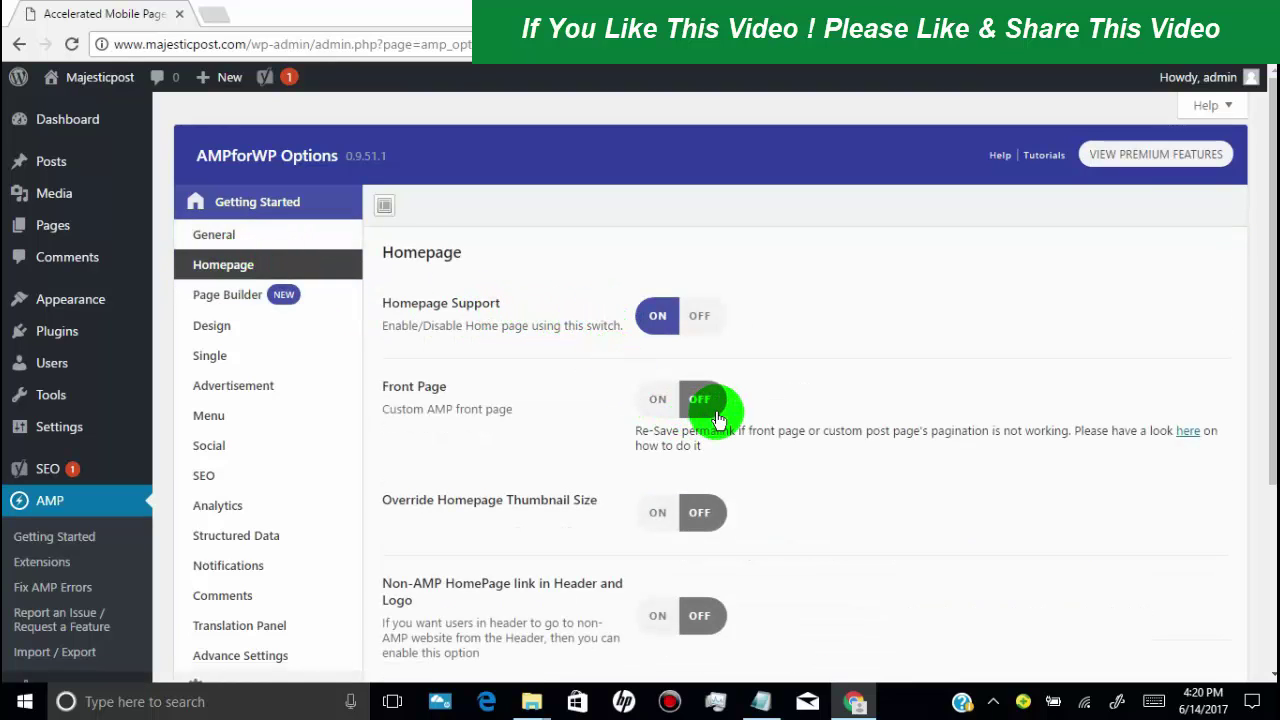
pyautogui.click(648, 408)
pyautogui.click(847, 508)
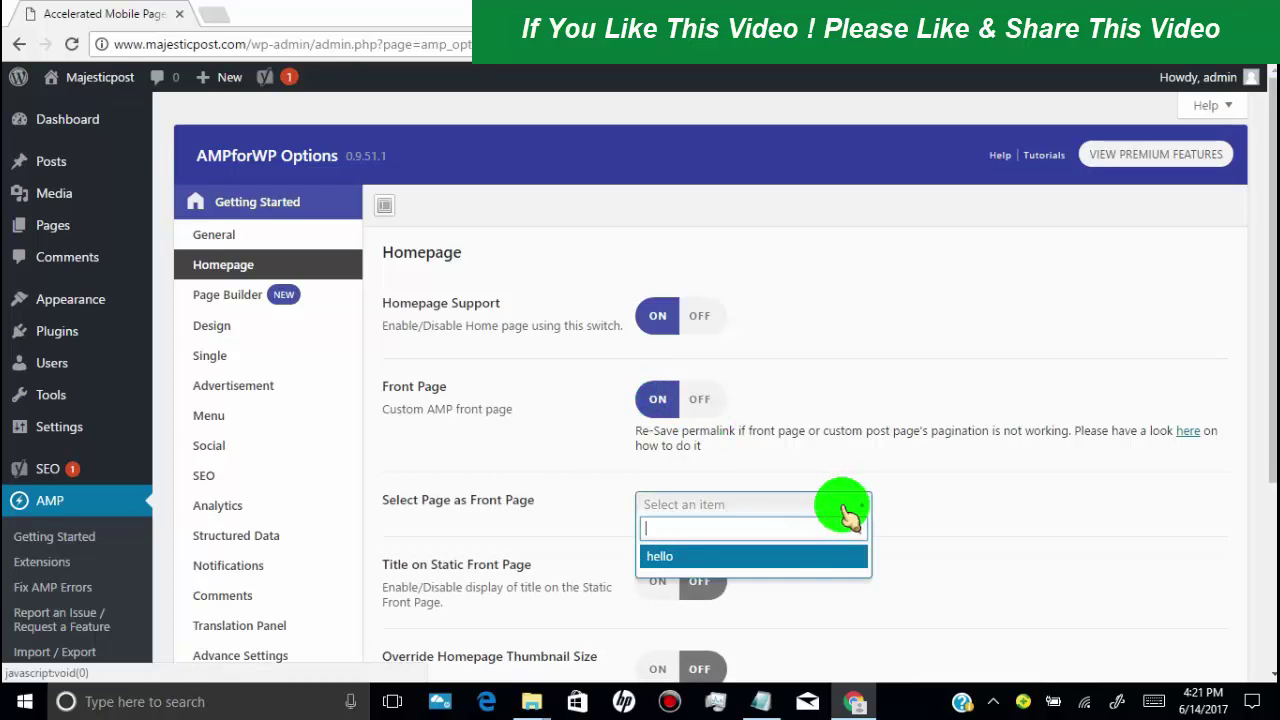
pyautogui.click(713, 563)
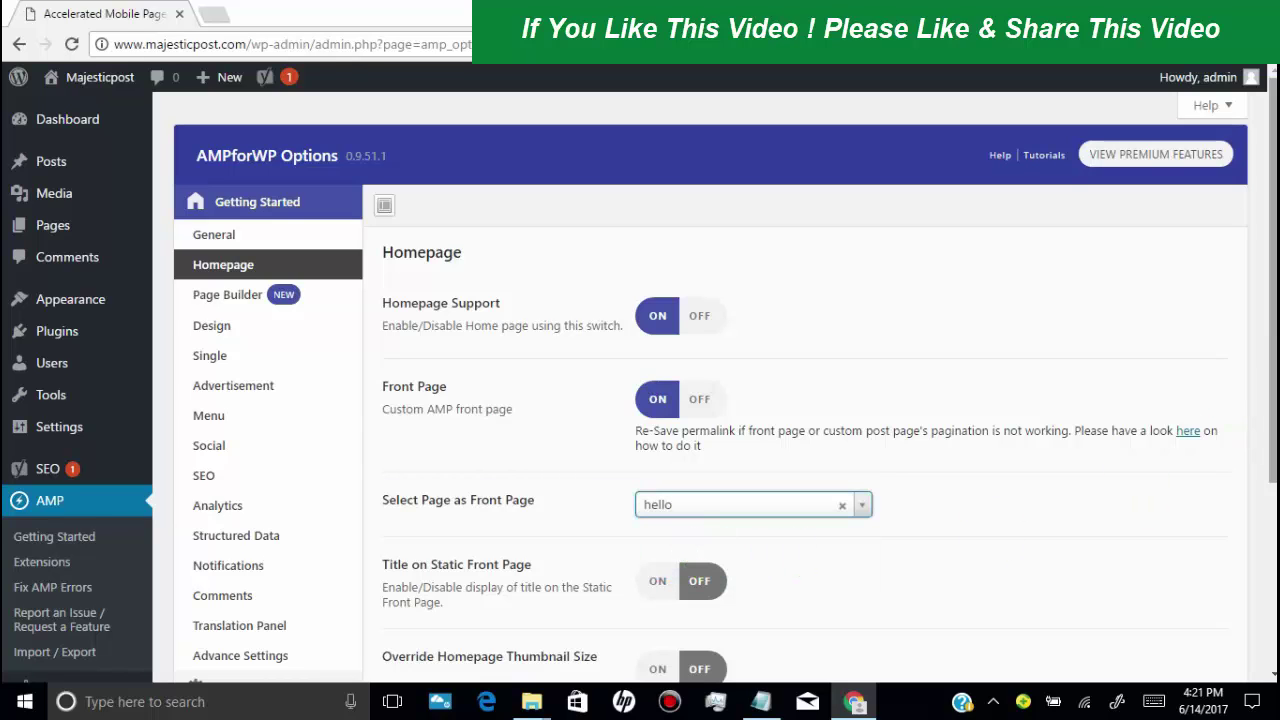
pyautogui.scroll(-1, 1257, 514)
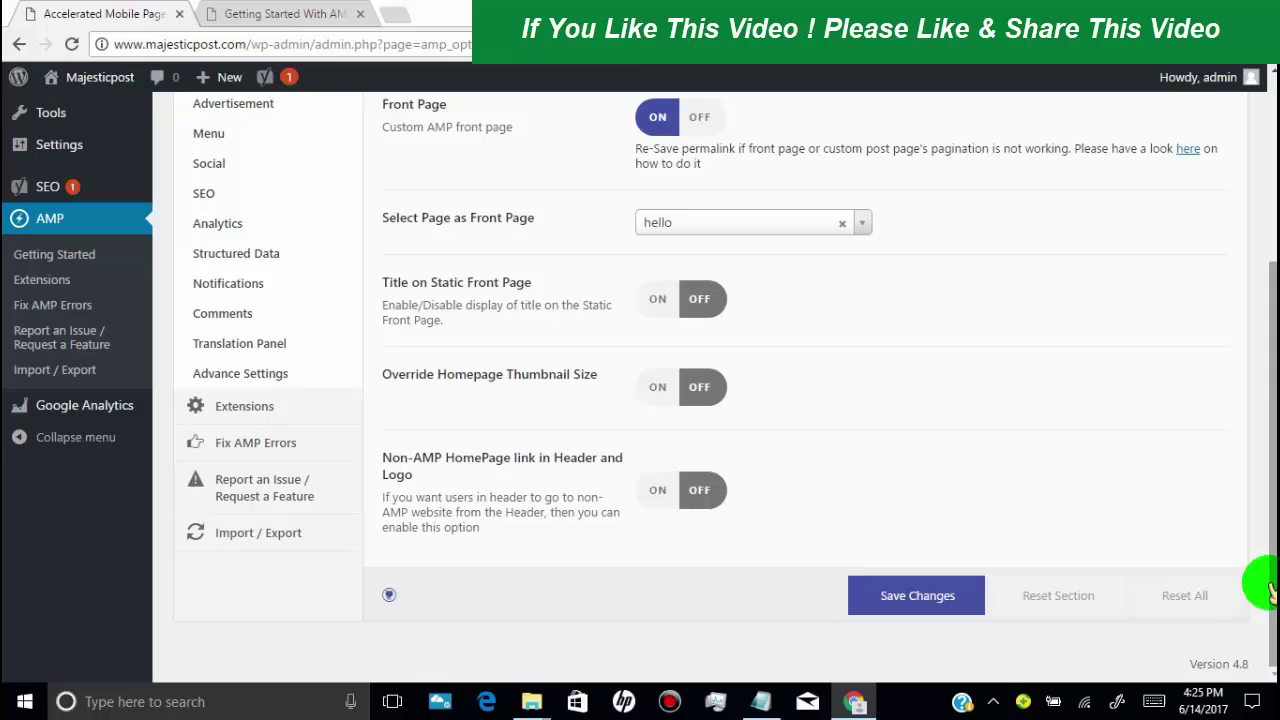
pyautogui.click(928, 598)
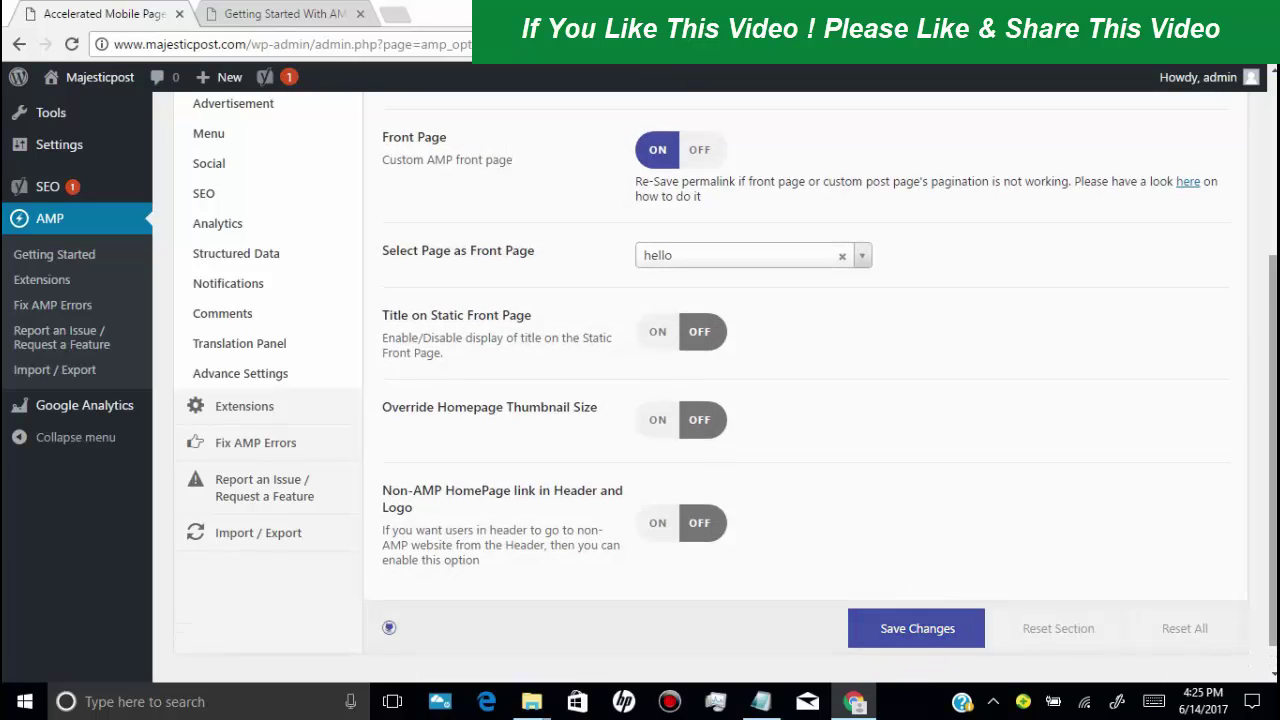
# - Set the Design Selector to Design One in the AMP Design options and turn on Search
pyautogui.click(227, 265)
pyautogui.click(212, 298)
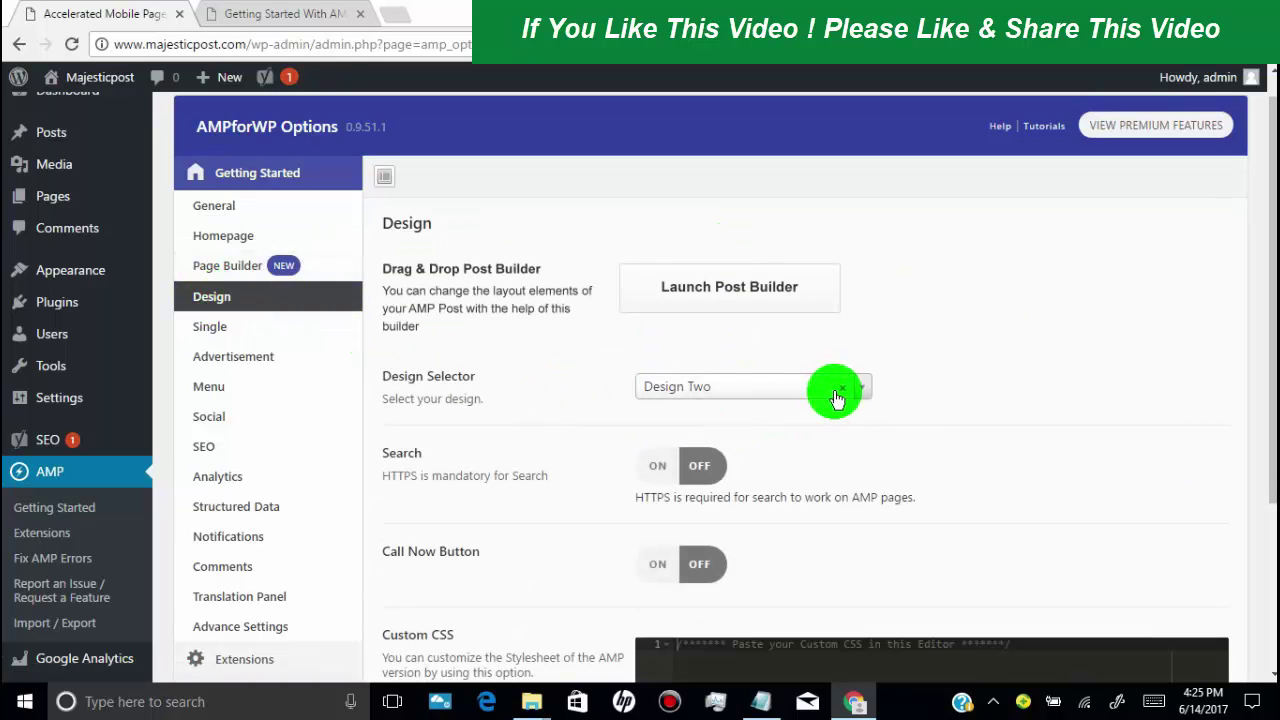
pyautogui.click(837, 397)
pyautogui.click(804, 443)
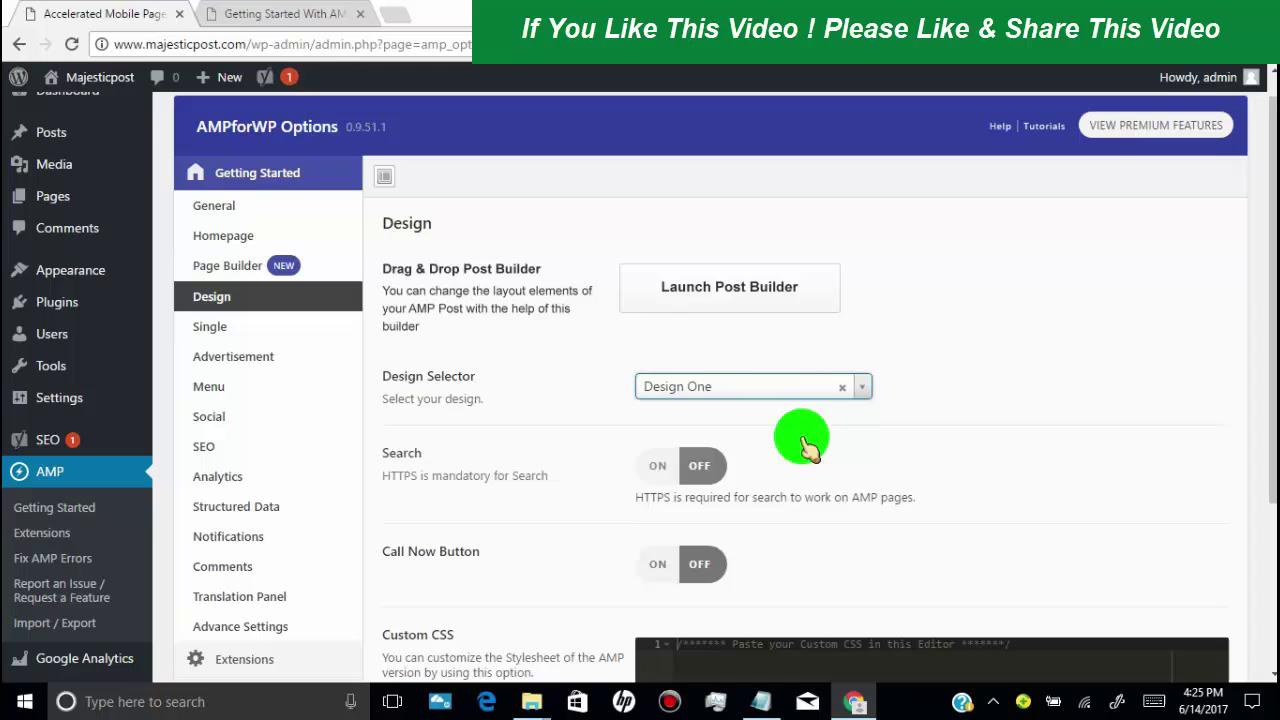
pyautogui.moveTo(1273, 310); pyautogui.dragTo(1273, 434)
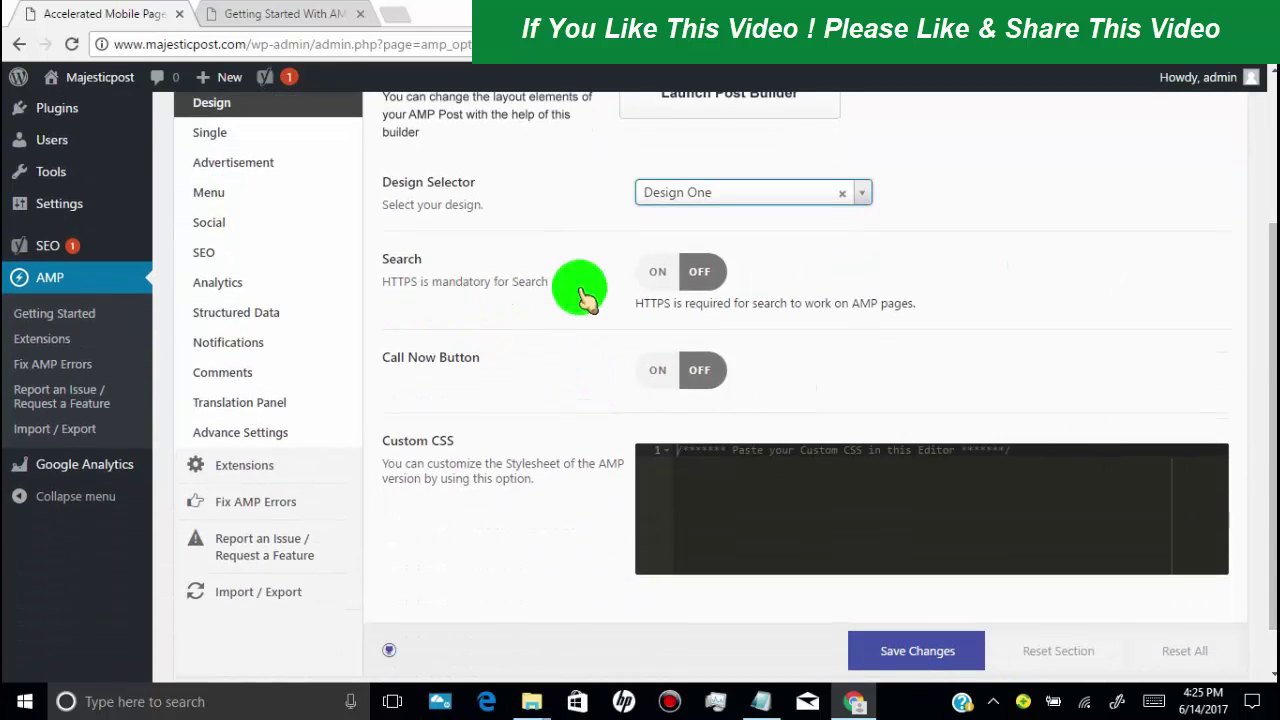
pyautogui.click(667, 281)
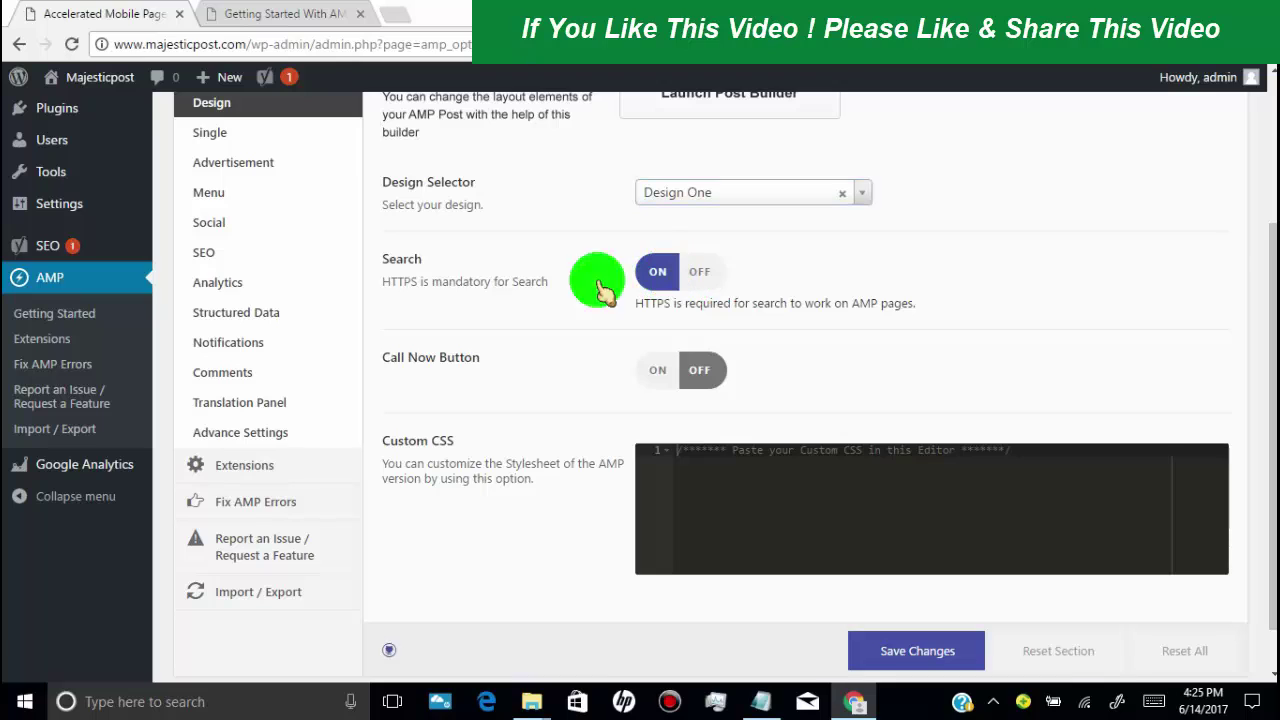
# - Turn the Call Now Button option on and back off, and save the Design settings
pyautogui.click(657, 376)
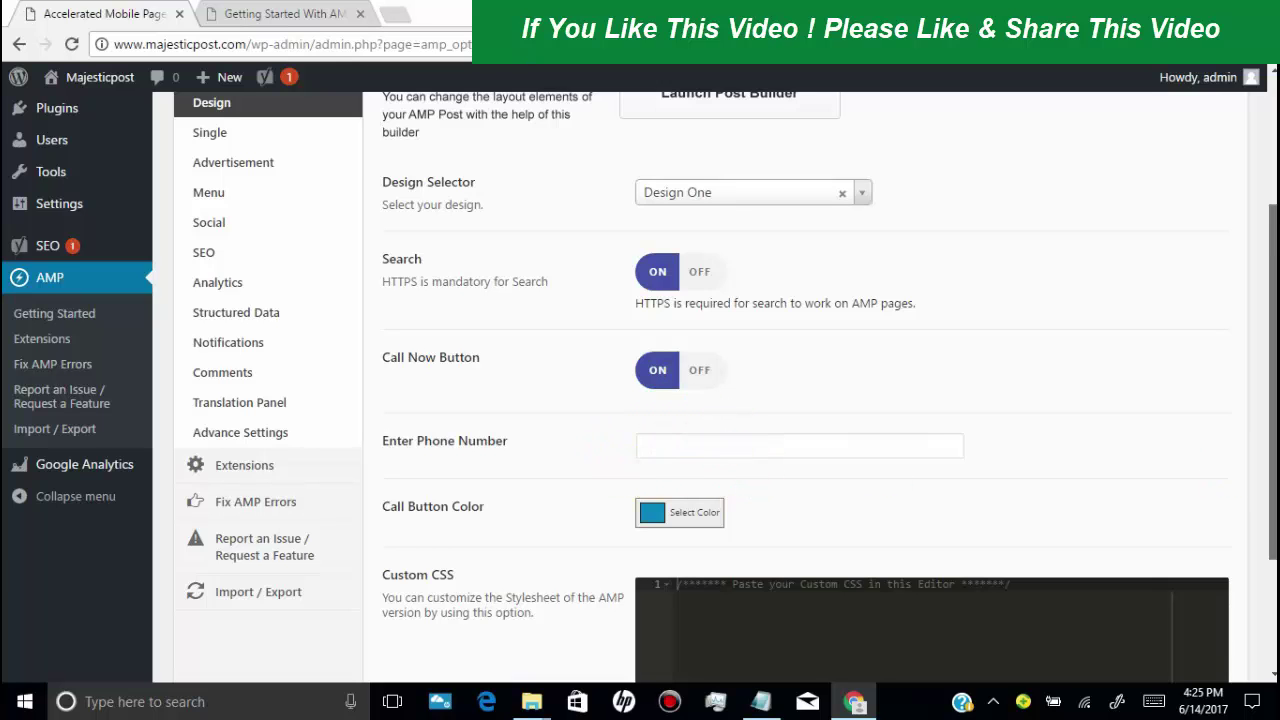
pyautogui.moveTo(1273, 460); pyautogui.dragTo(1273, 565)
pyautogui.click(900, 597)
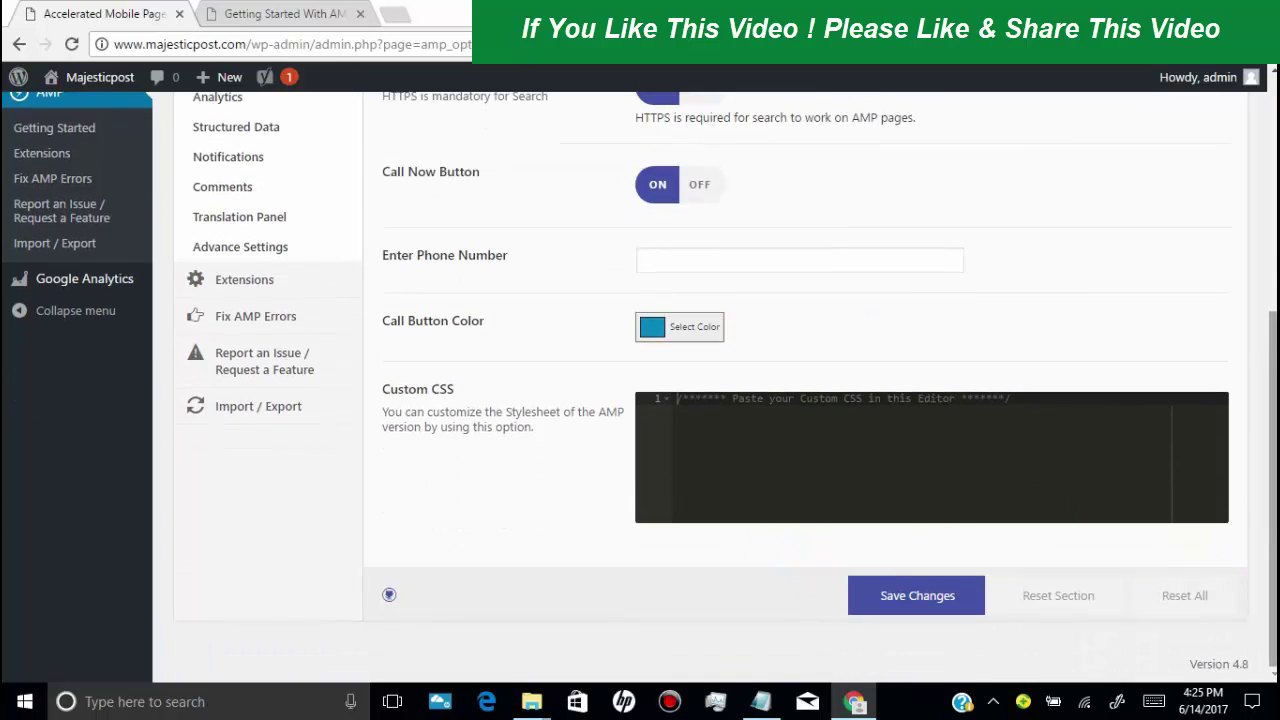
pyautogui.scroll(1, 1000, 450)
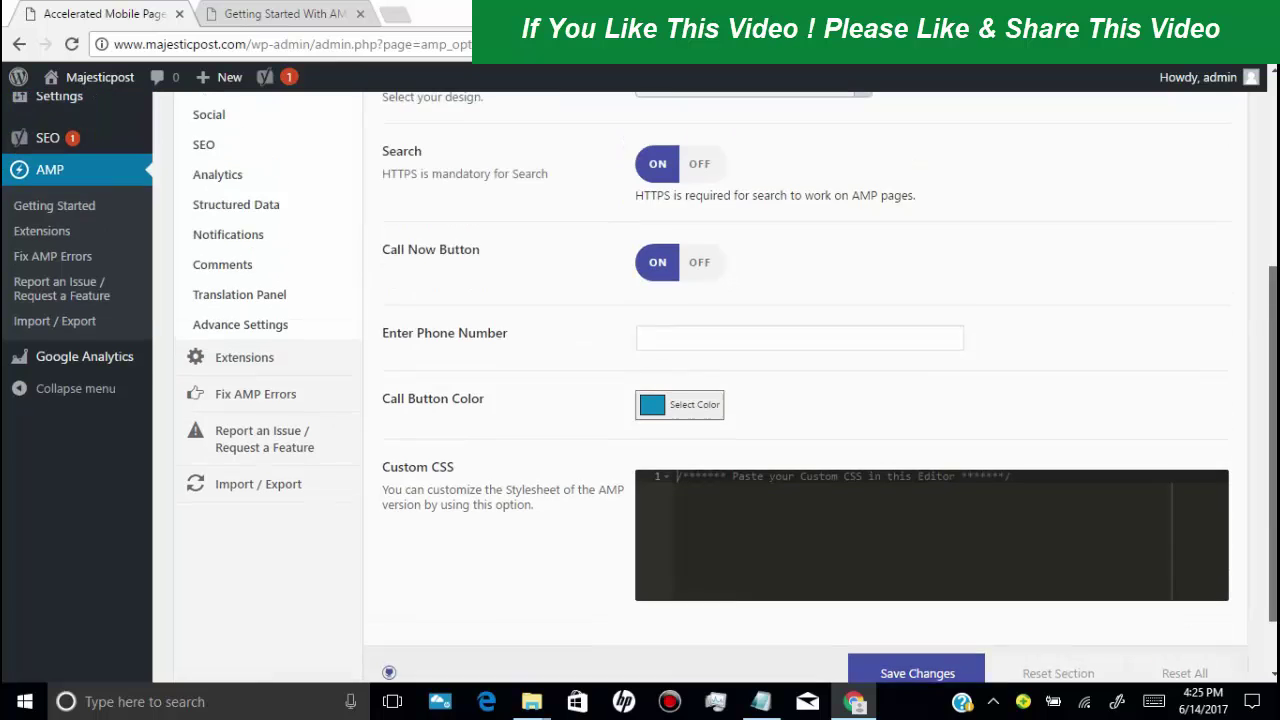
pyautogui.click(700, 266)
pyautogui.click(882, 595)
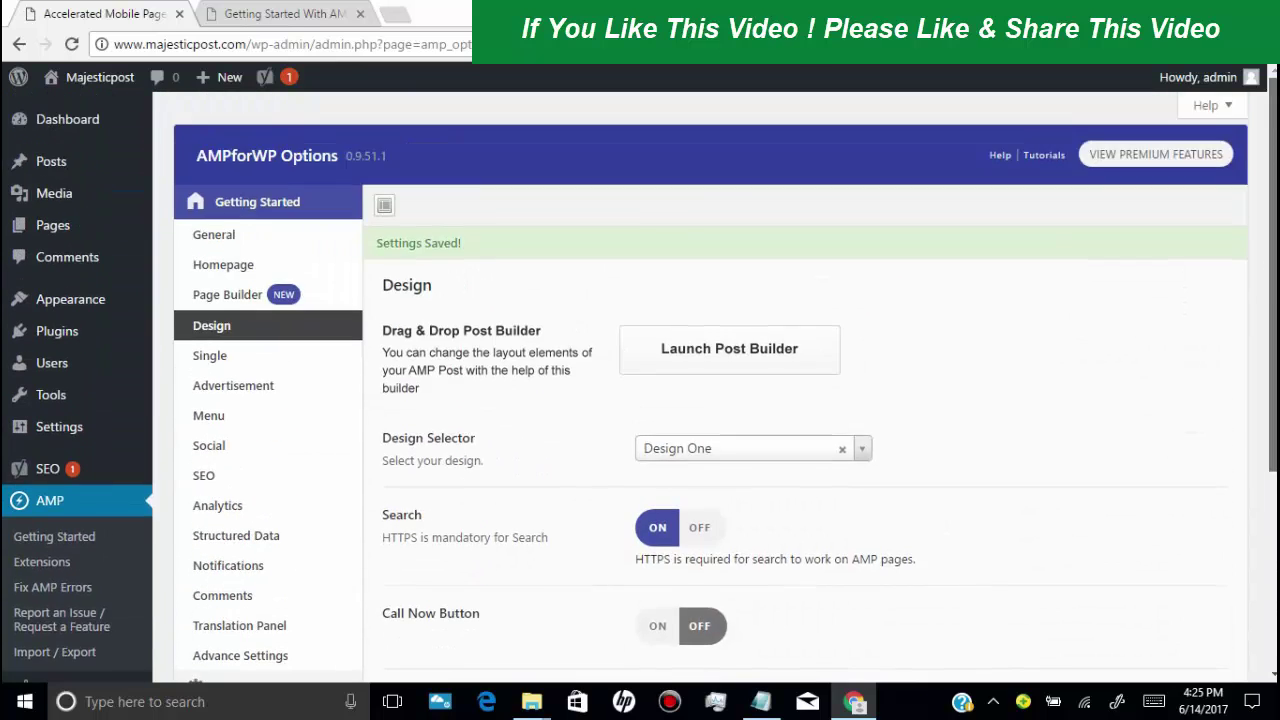
# - Open the AMP Analytics options and choose Google Analytics as the analytics type
pyautogui.scroll(-1, 640, 450)
pyautogui.click(230, 363)
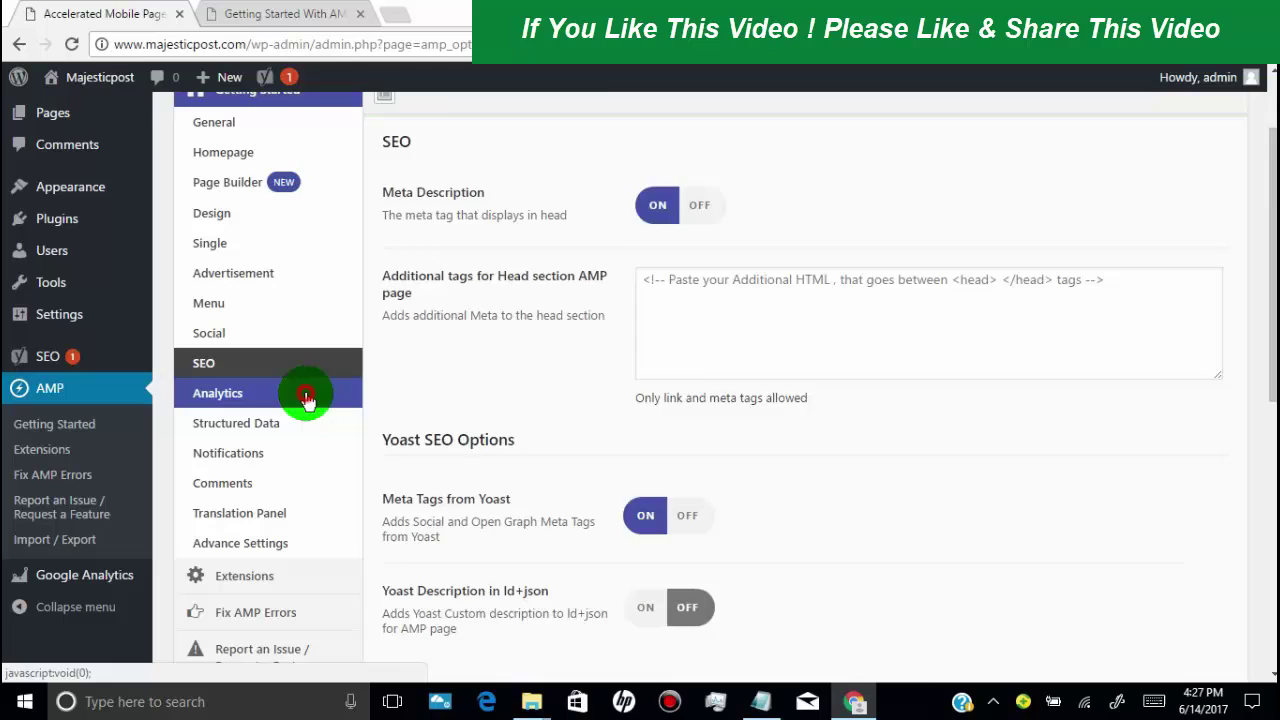
pyautogui.click(300, 393)
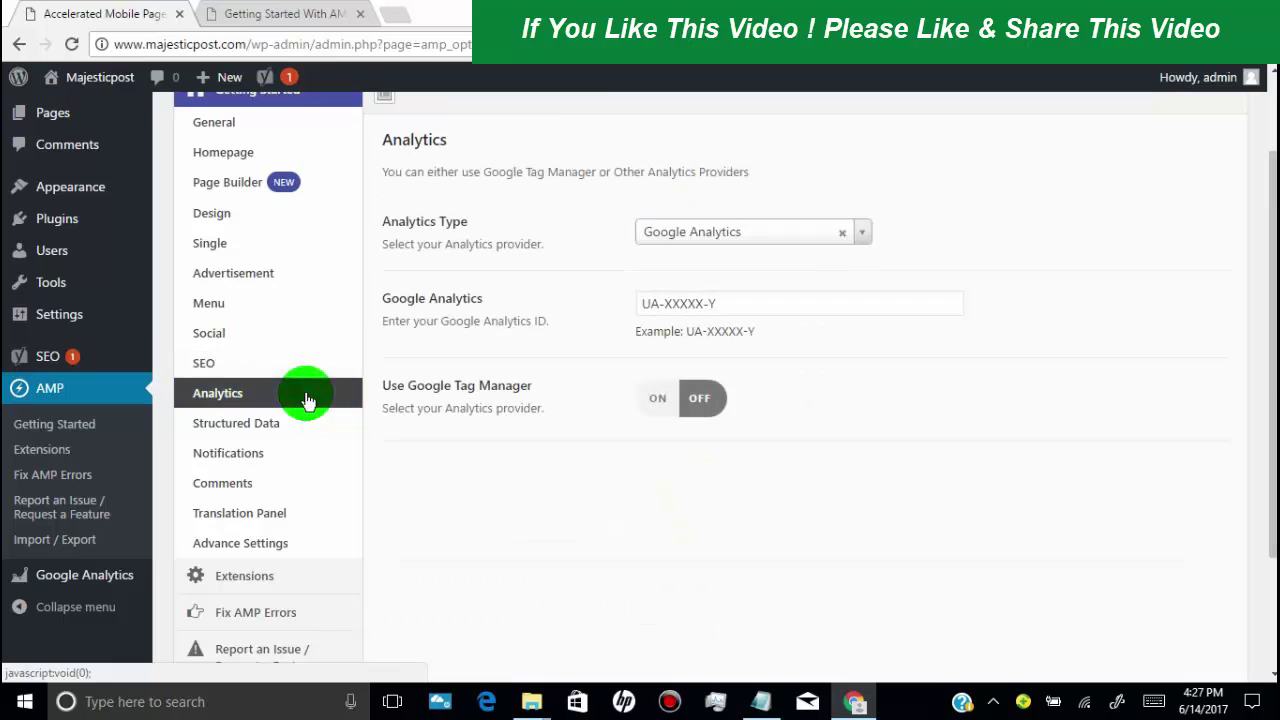
pyautogui.click(868, 236)
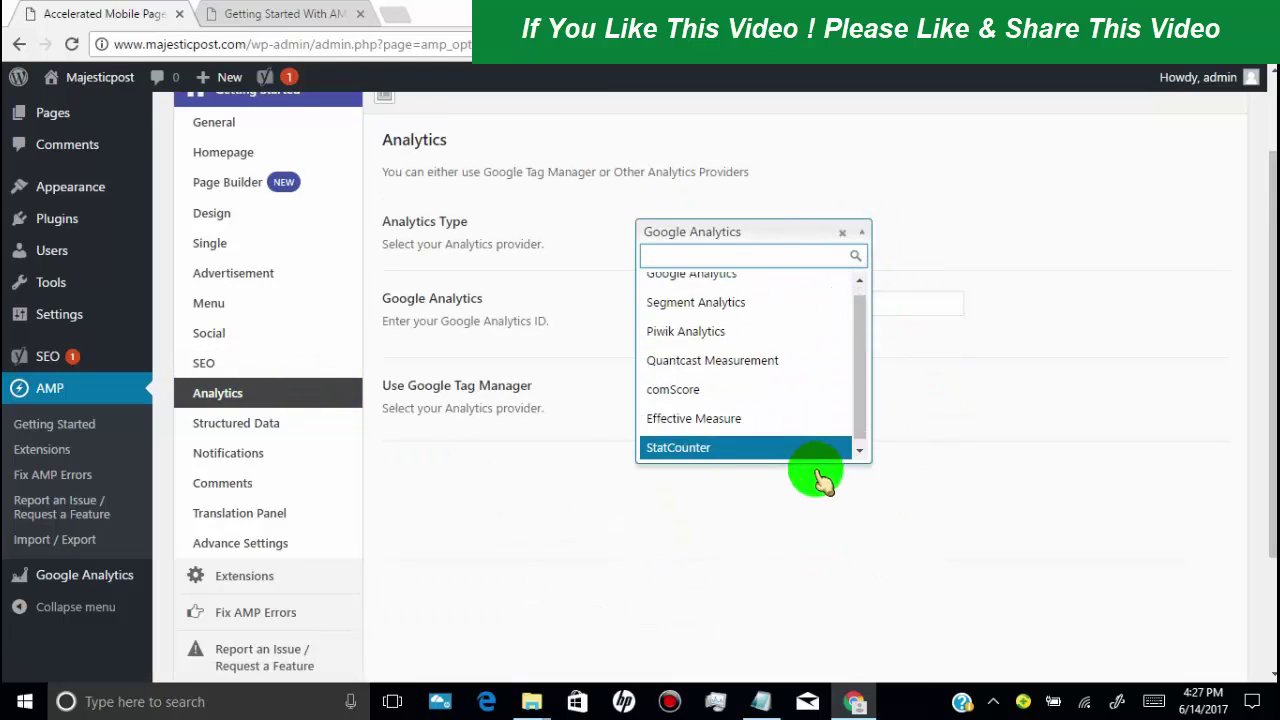
pyautogui.click(791, 287)
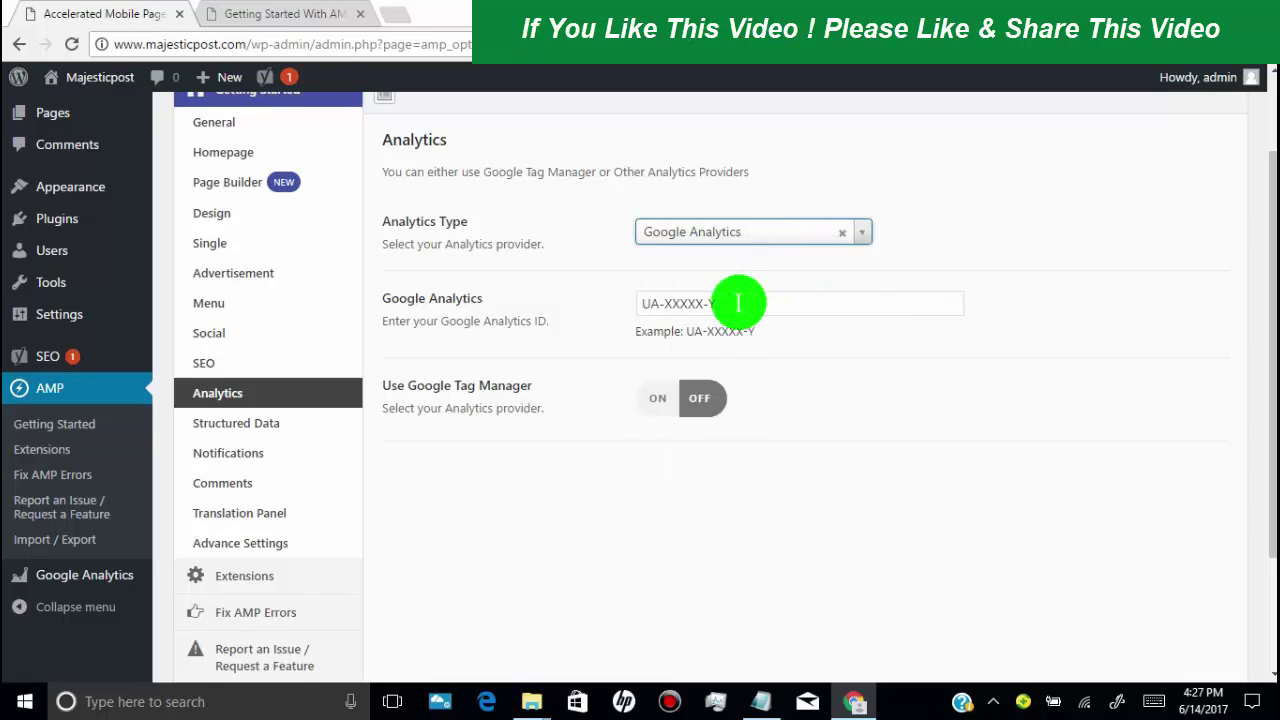
# - Turn Use Google Tag Manager on and back off, and save the Analytics settings
pyautogui.click(668, 414)
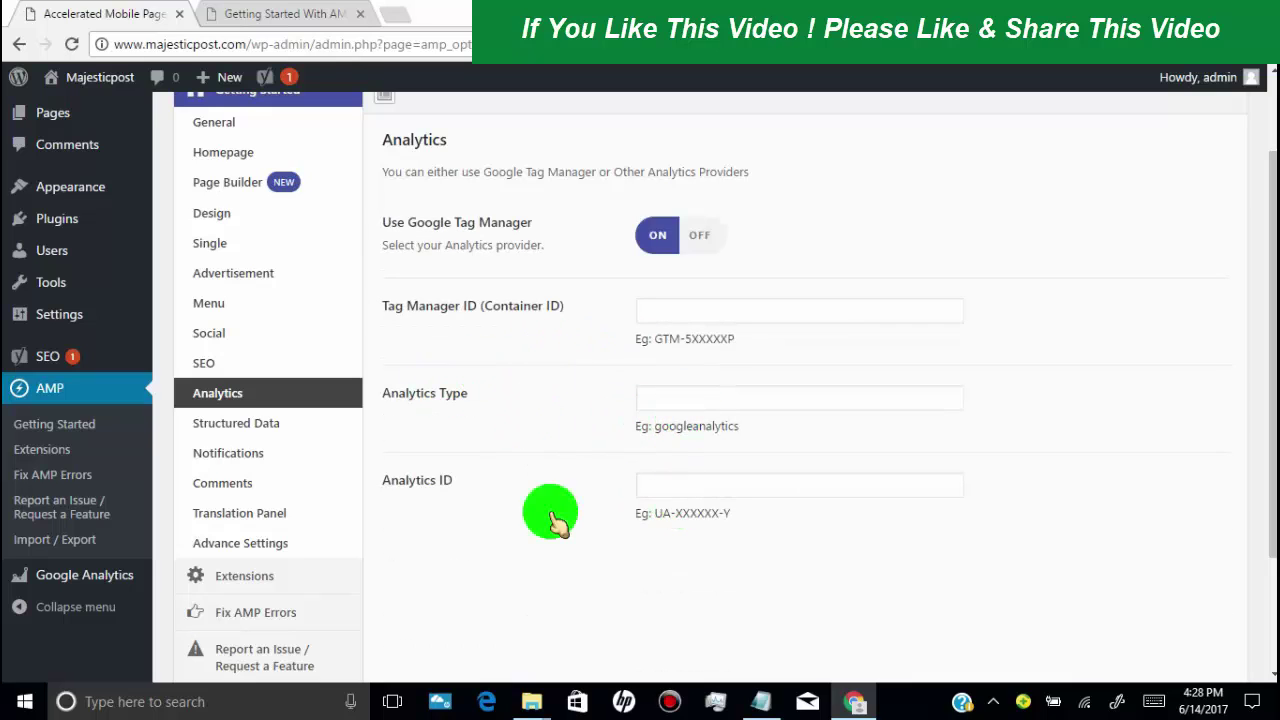
pyautogui.click(705, 237)
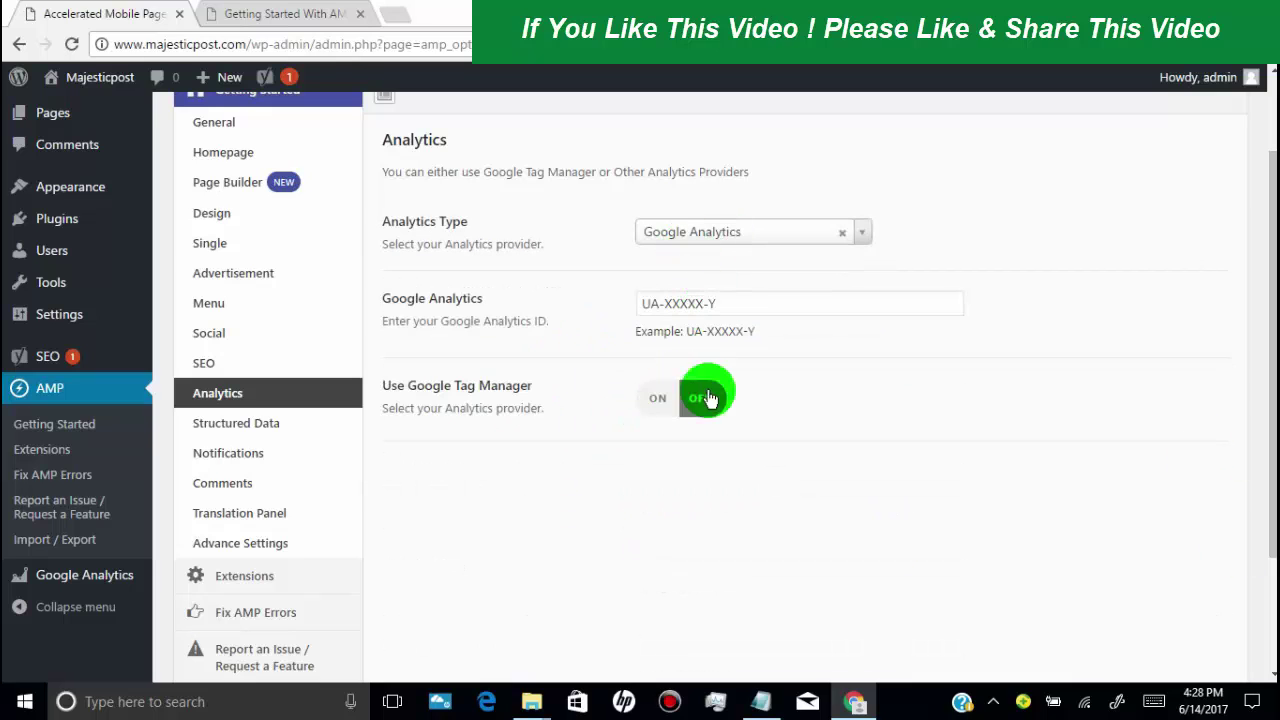
pyautogui.click(971, 594)
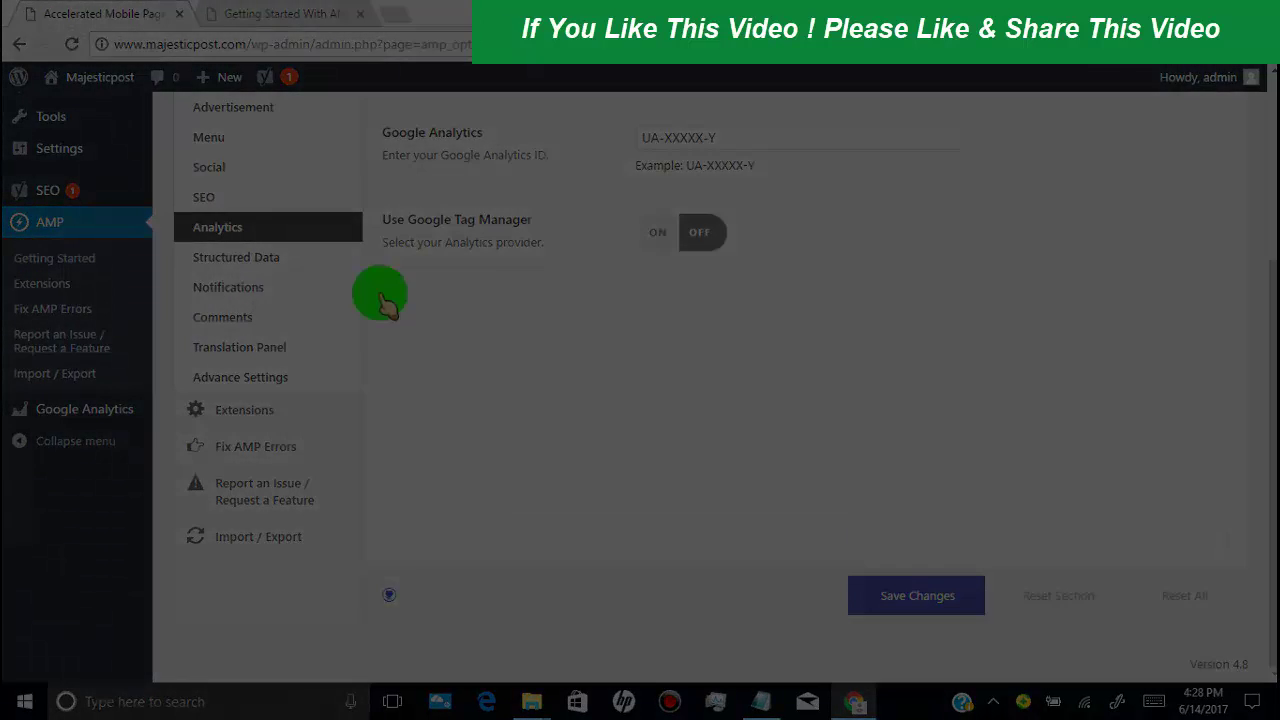